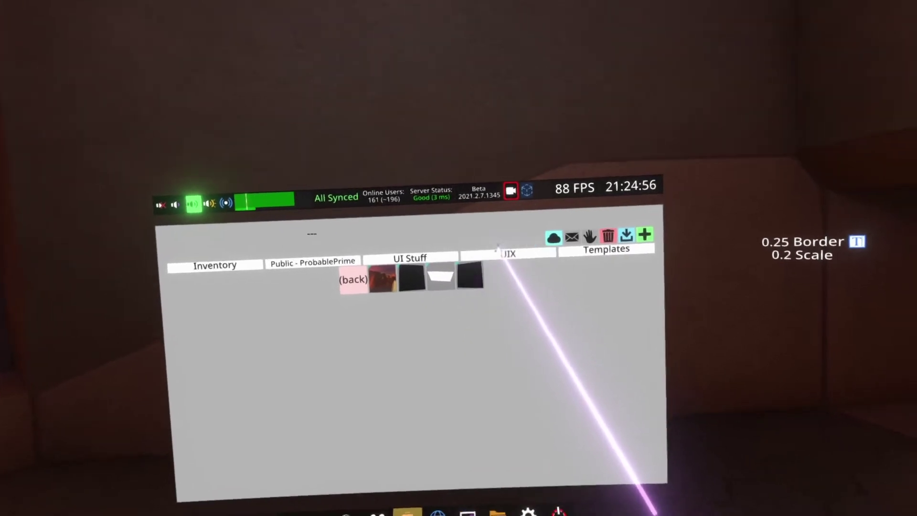
# Spawn CanvasTemplate and the white rounded-square texture from UIX > 9 Slice into the world.
pyautogui.click(469, 276)
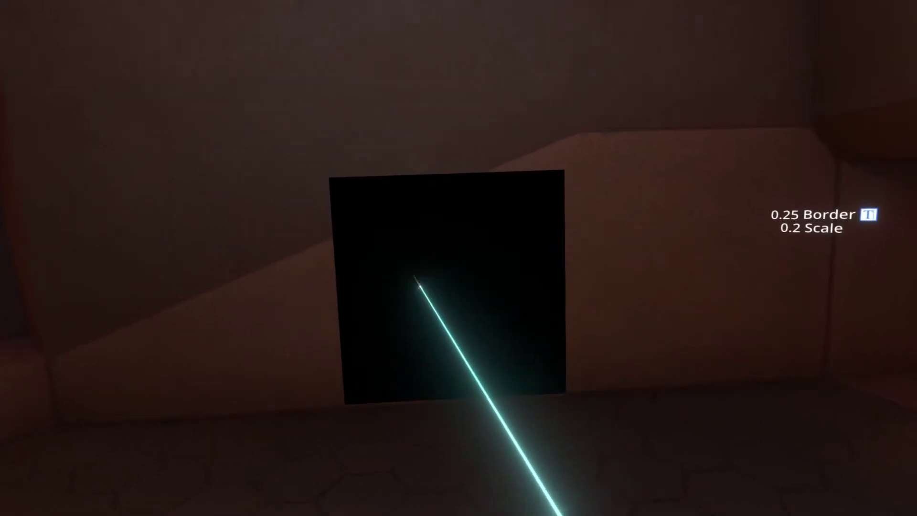
pyautogui.press('Escape')
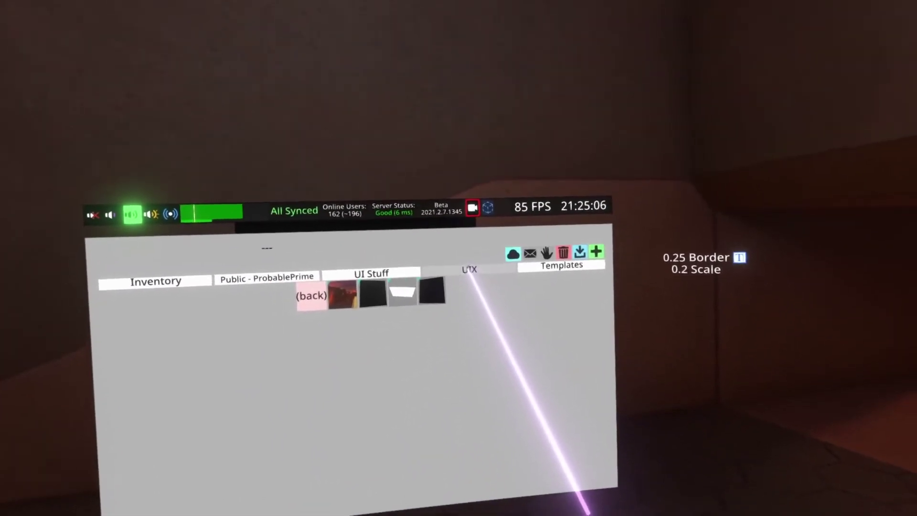
pyautogui.click(436, 284)
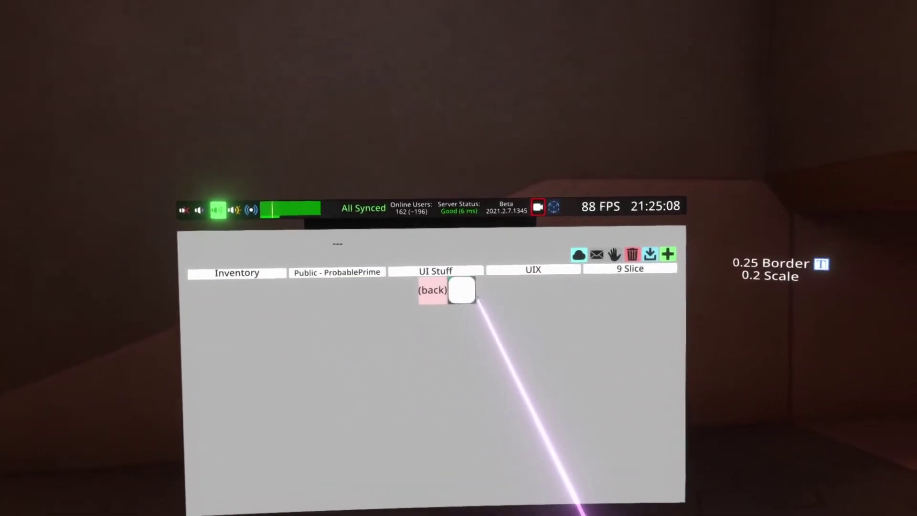
pyautogui.click(453, 292)
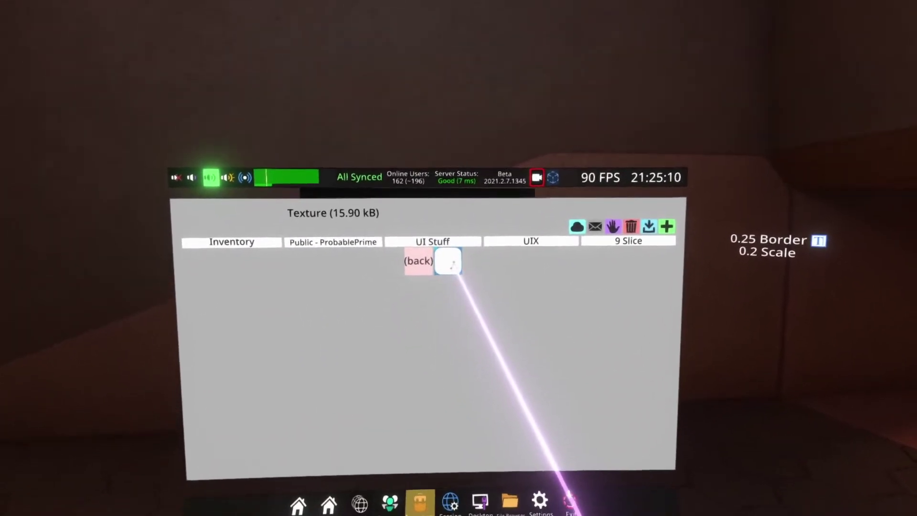
pyautogui.click(449, 262)
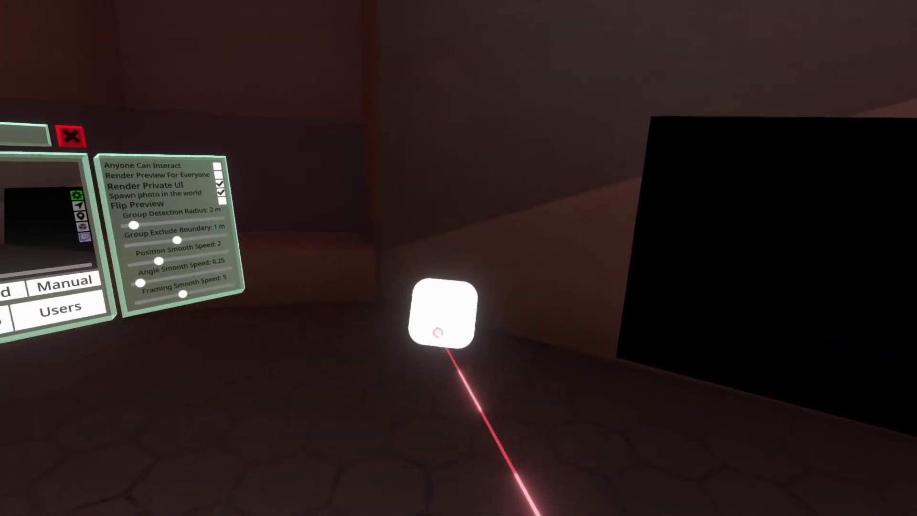
# Move the white texture square aside and open the CanvasTemplate canvas in the Scene Inspector.
pyautogui.moveTo(440, 335); pyautogui.dragTo(286, 268)
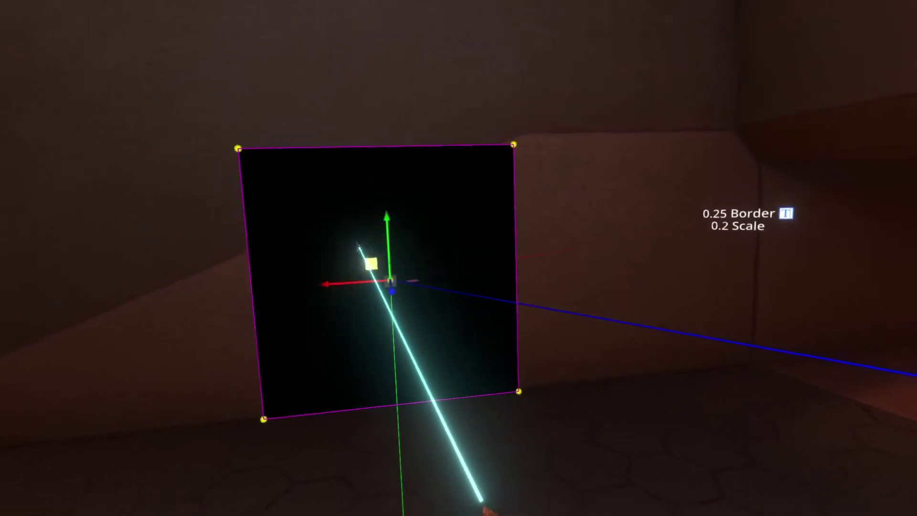
pyautogui.rightClick(444, 388)
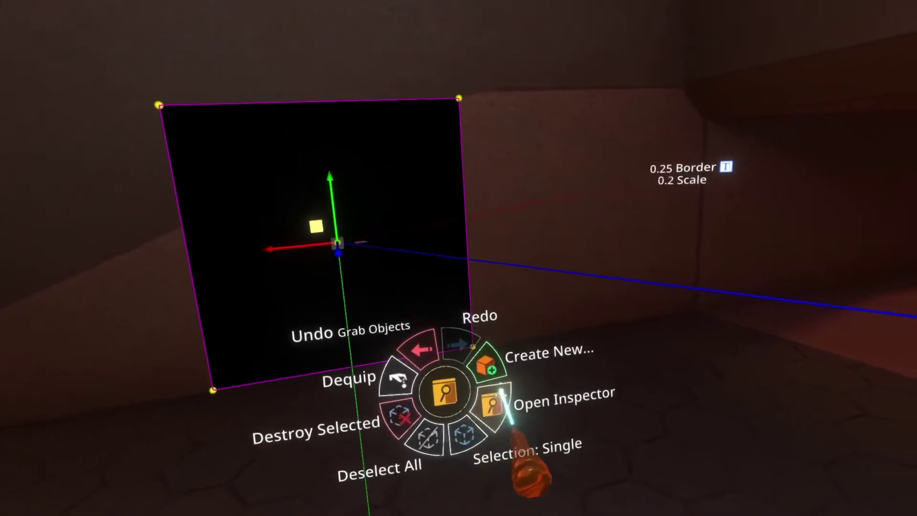
pyautogui.click(494, 397)
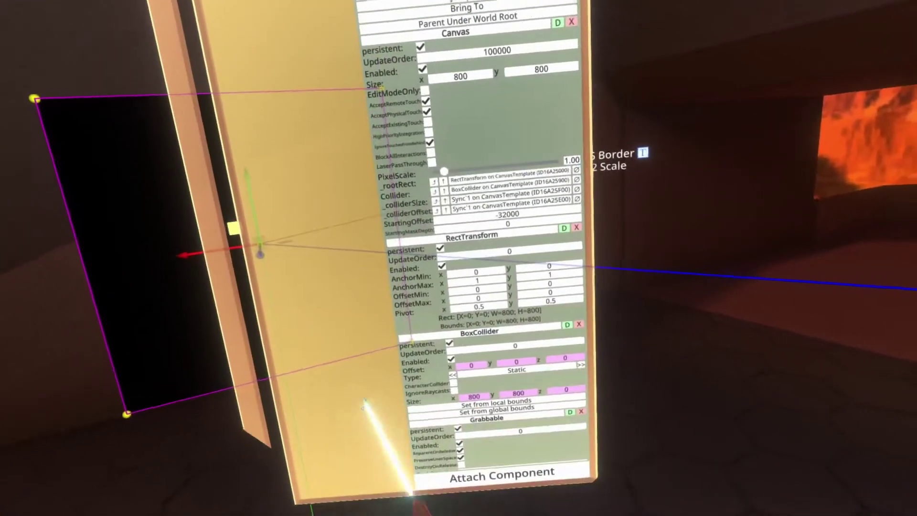
pyautogui.scroll(-3, 430, 392)
pyautogui.scroll(-5, 433, 377)
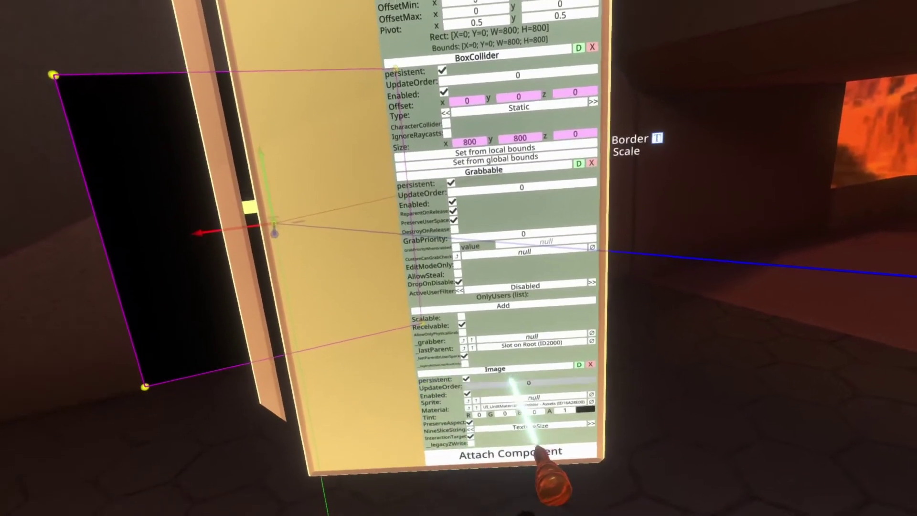
pyautogui.scroll(4, 486, 377)
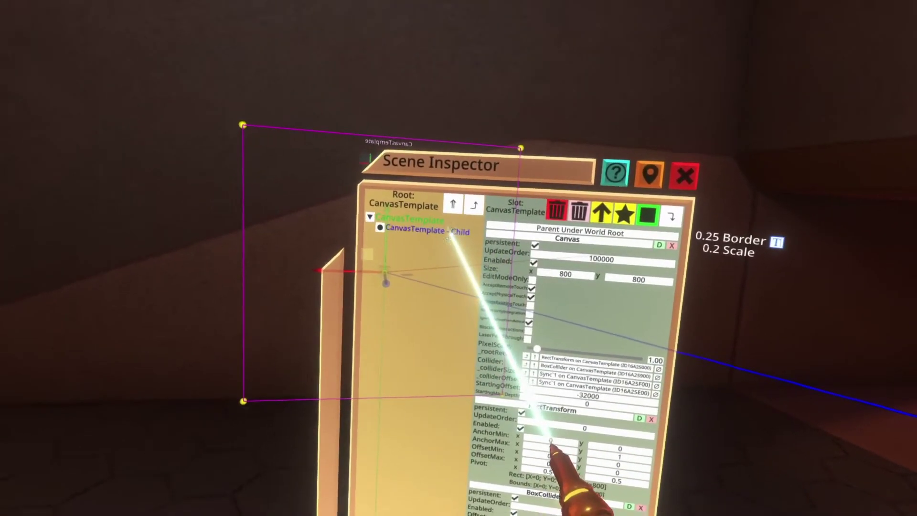
# Rename the new child slot under CanvasTemplate to 'Mask'.
pyautogui.doubleClick(450, 232)
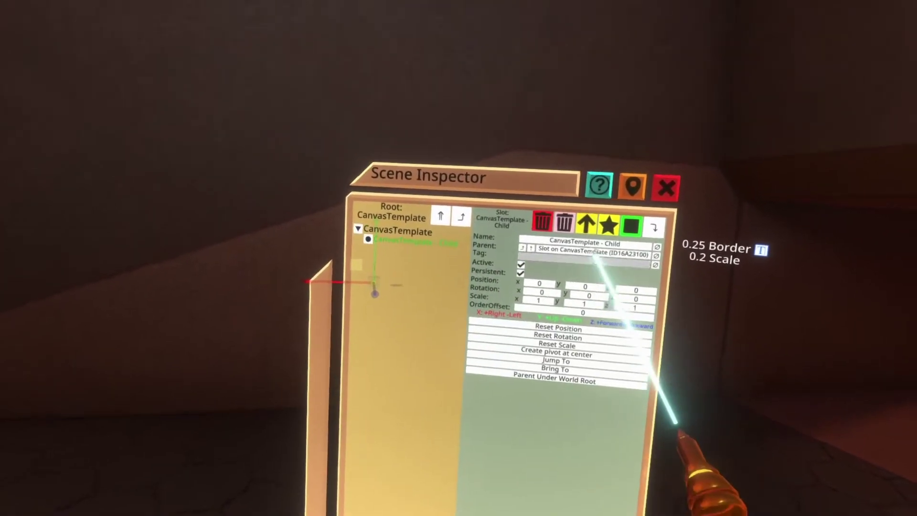
pyautogui.click(587, 255)
pyautogui.click(582, 303)
pyautogui.click(582, 302)
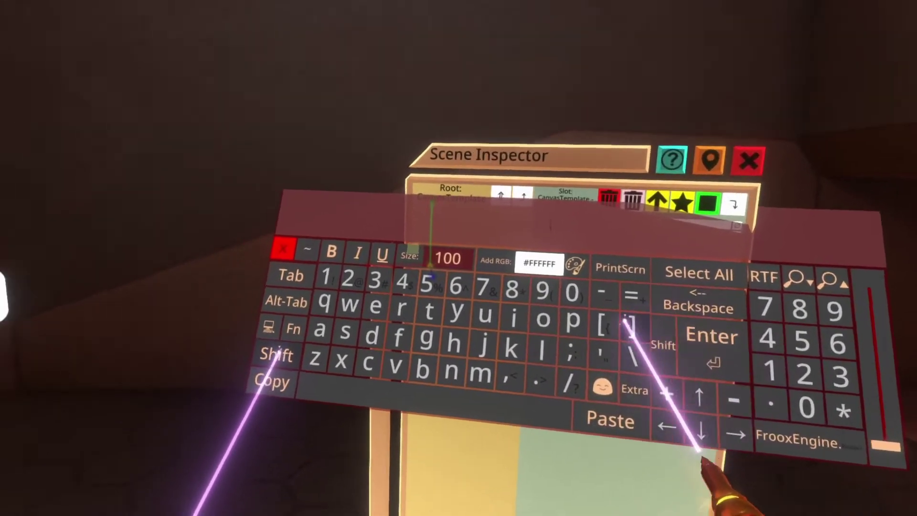
pyautogui.click(282, 348)
pyautogui.write('Mask')
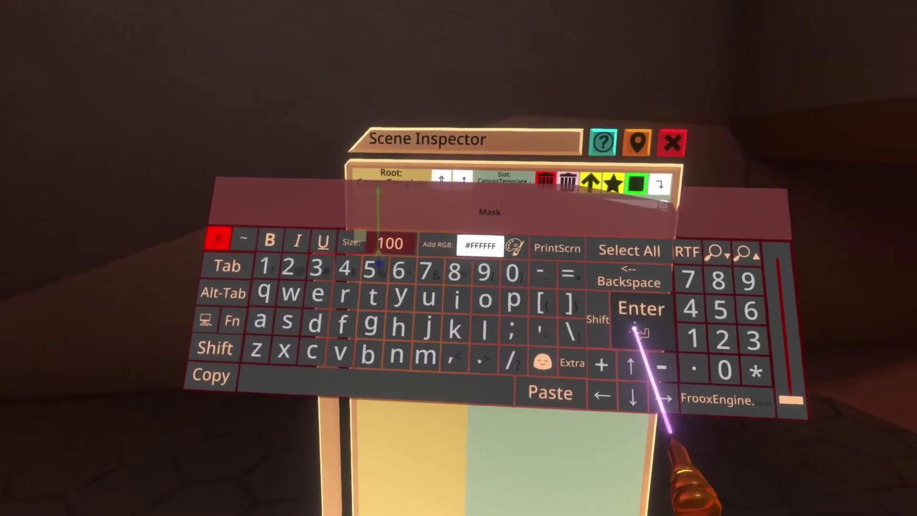
pyautogui.click(635, 324)
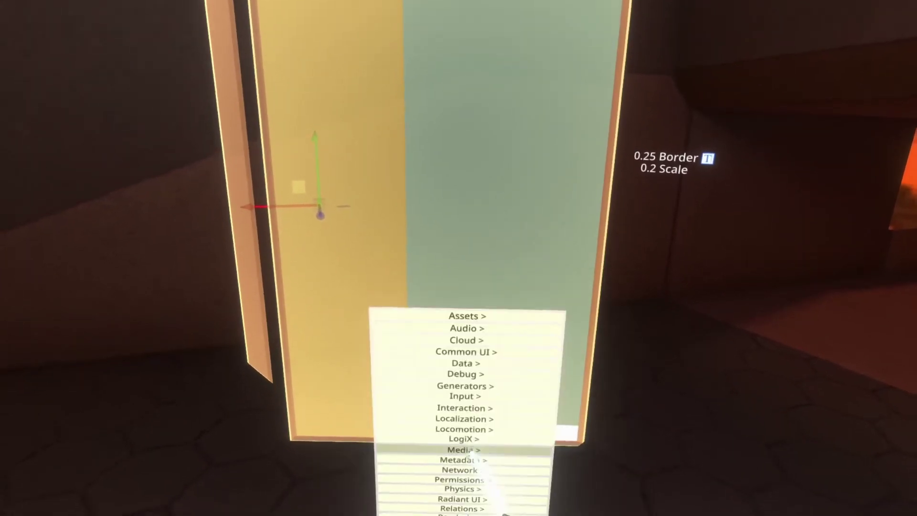
# Attach UIX Graphics Image and Mask components to the Mask slot.
pyautogui.click(461, 420)
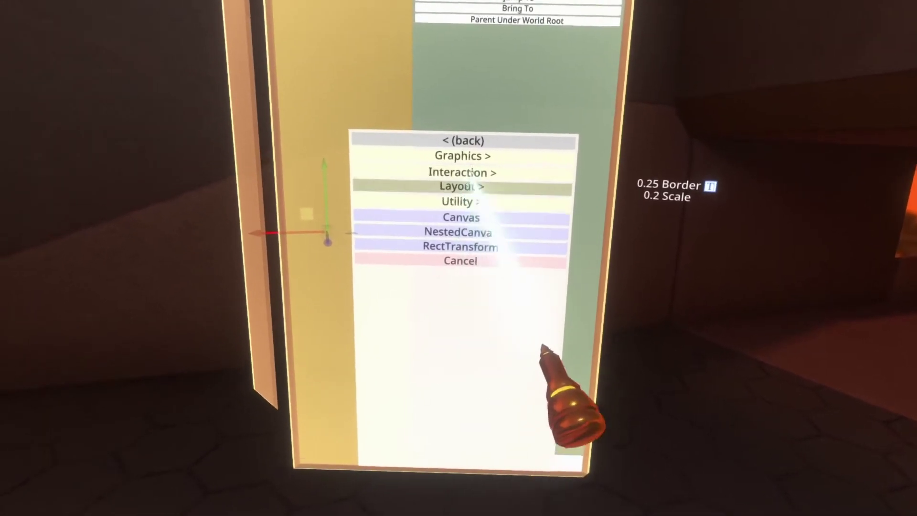
pyautogui.click(462, 158)
pyautogui.click(468, 178)
pyautogui.click(512, 438)
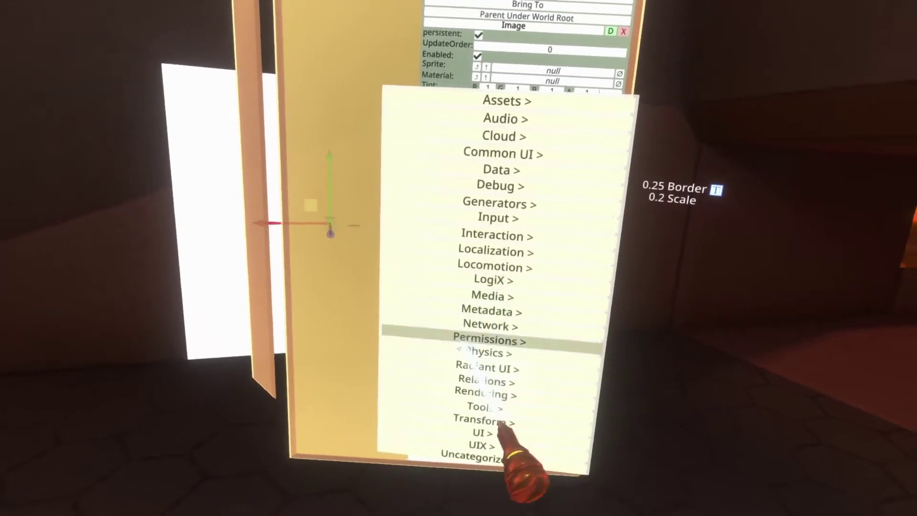
pyautogui.click(483, 439)
pyautogui.click(511, 145)
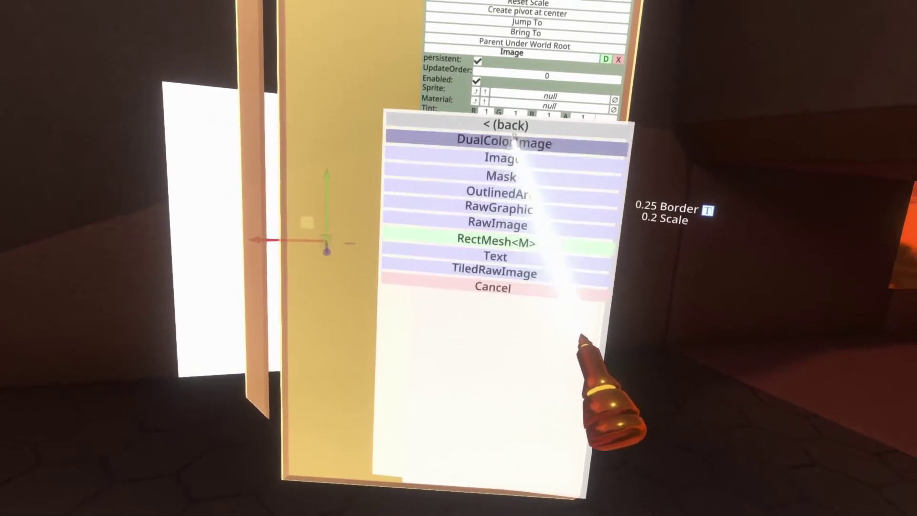
pyautogui.click(499, 177)
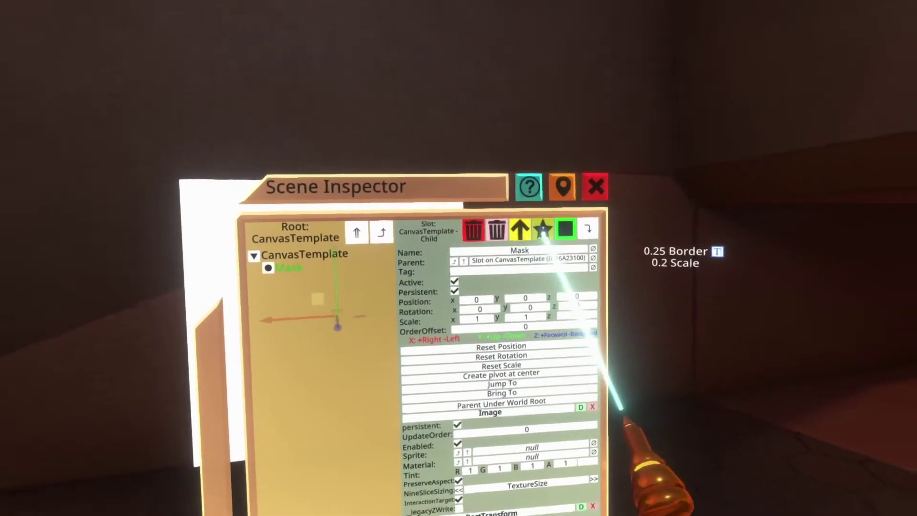
# Add a child slot under Mask and name it 'Image'.
pyautogui.click(538, 215)
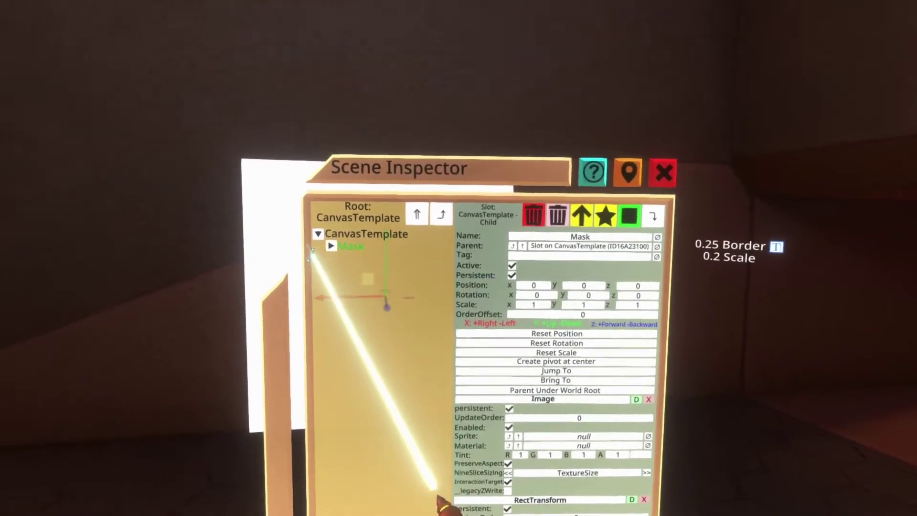
pyautogui.click(404, 270)
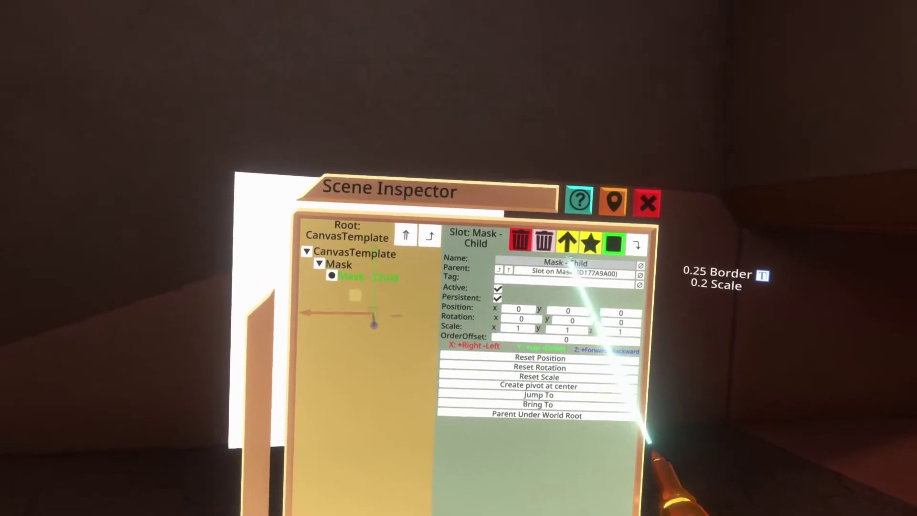
pyautogui.click(571, 262)
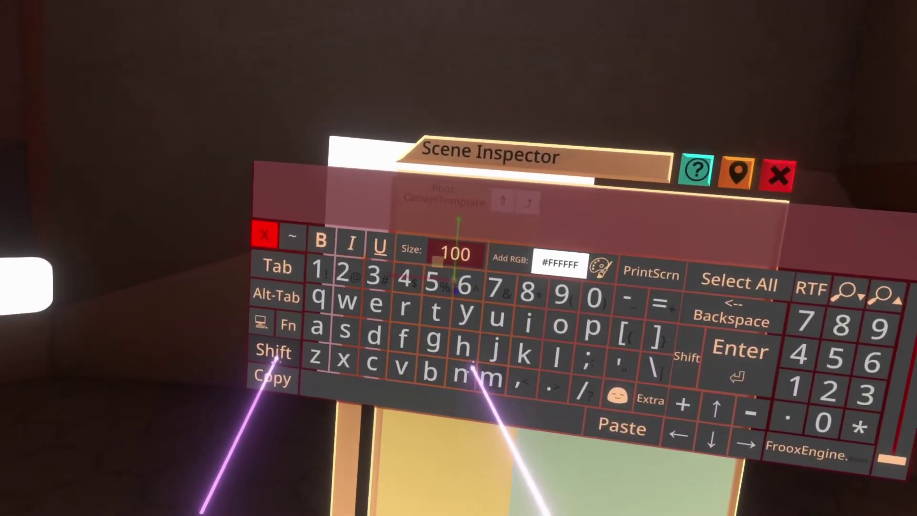
pyautogui.click(274, 352)
pyautogui.write('B')
pyautogui.click(273, 351)
pyautogui.click(421, 342)
pyautogui.click(638, 293)
pyautogui.click(603, 273)
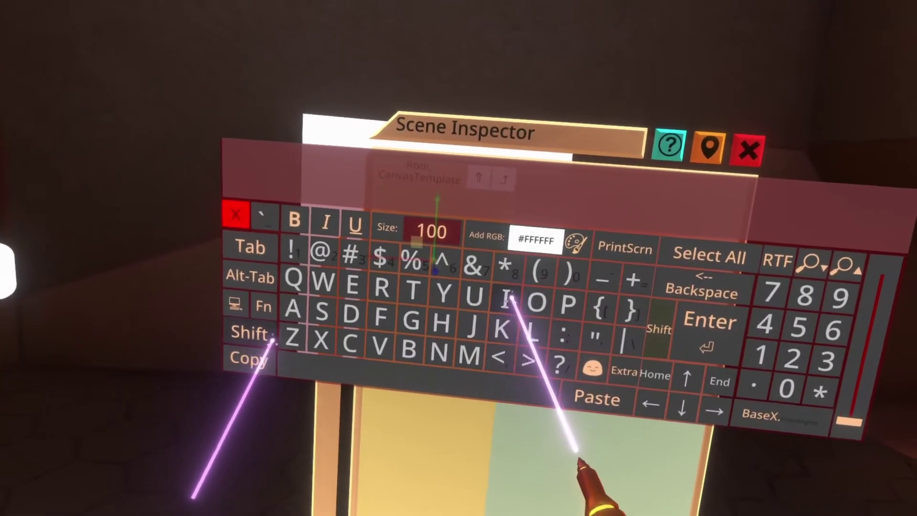
pyautogui.write('mage')
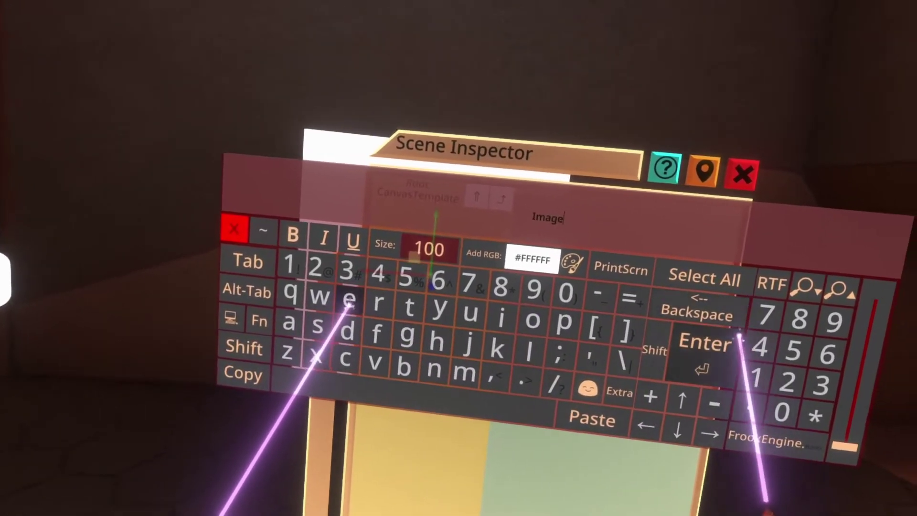
pyautogui.click(736, 352)
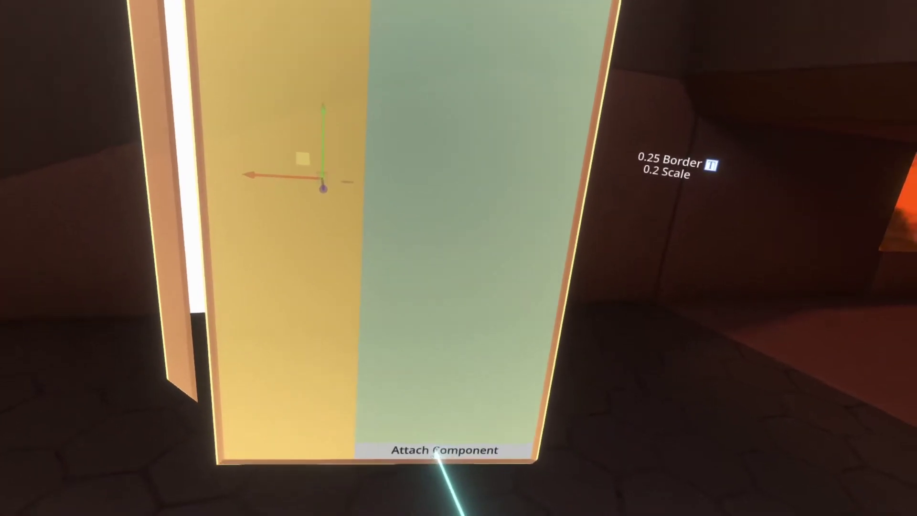
# Attach an Image component to the Image slot and tint it dark red (R 0.51, G 0.08, B 0.08).
pyautogui.click(436, 452)
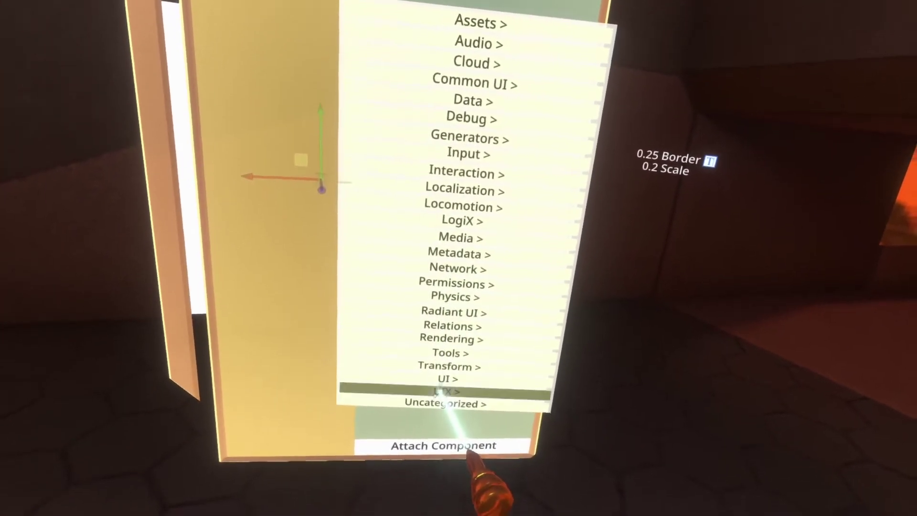
pyautogui.click(446, 396)
pyautogui.click(479, 92)
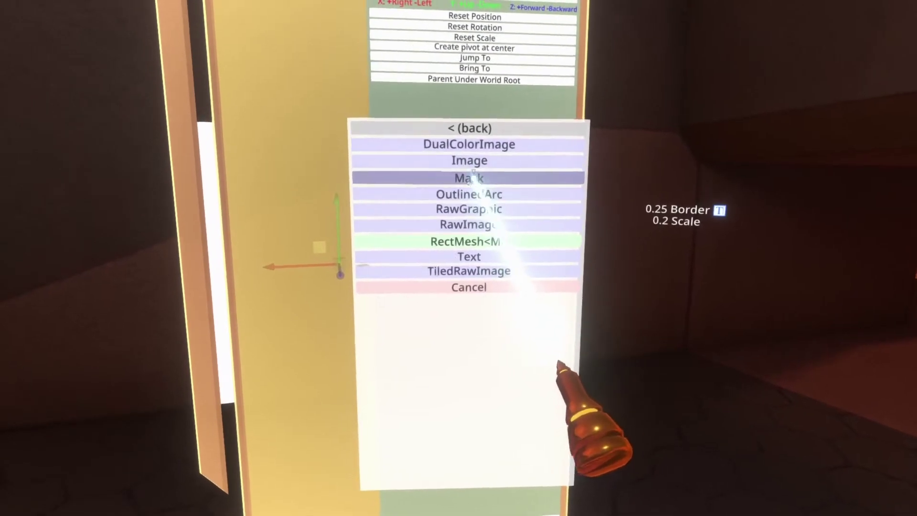
pyautogui.click(475, 161)
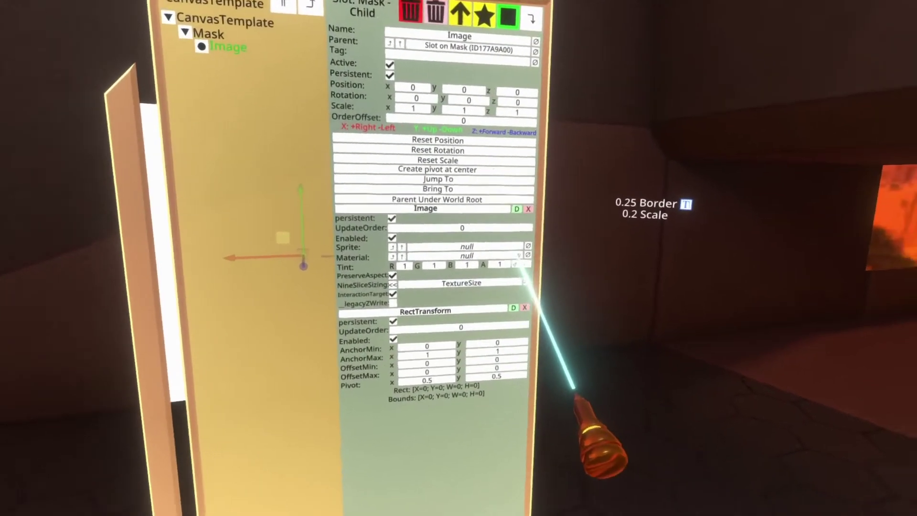
pyautogui.click(514, 263)
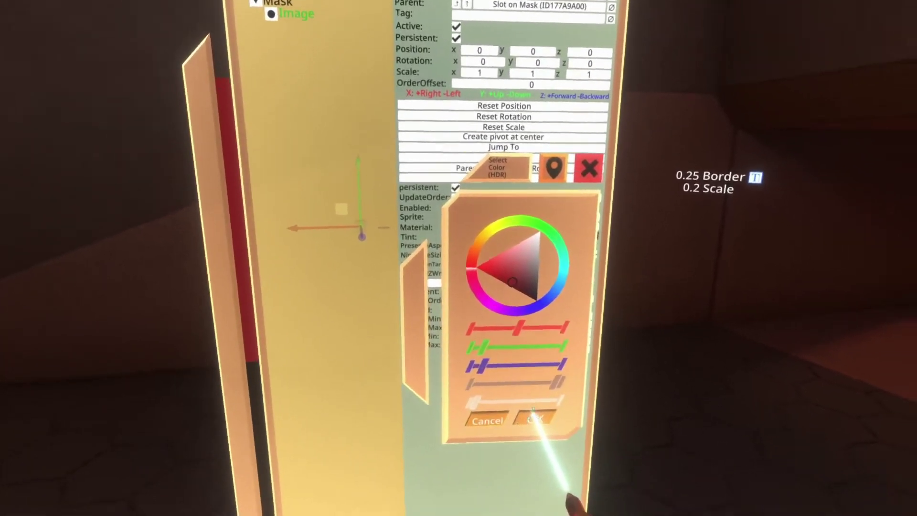
pyautogui.click(534, 419)
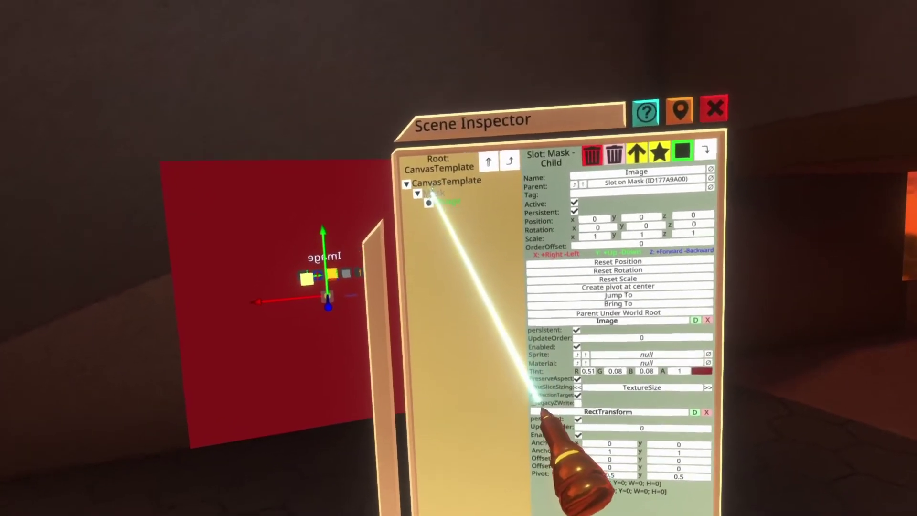
# Give the Mask slot a SpriteProvider with the 512×512 rounded texture, wired into its Image's Sprite.
pyautogui.doubleClick(433, 194)
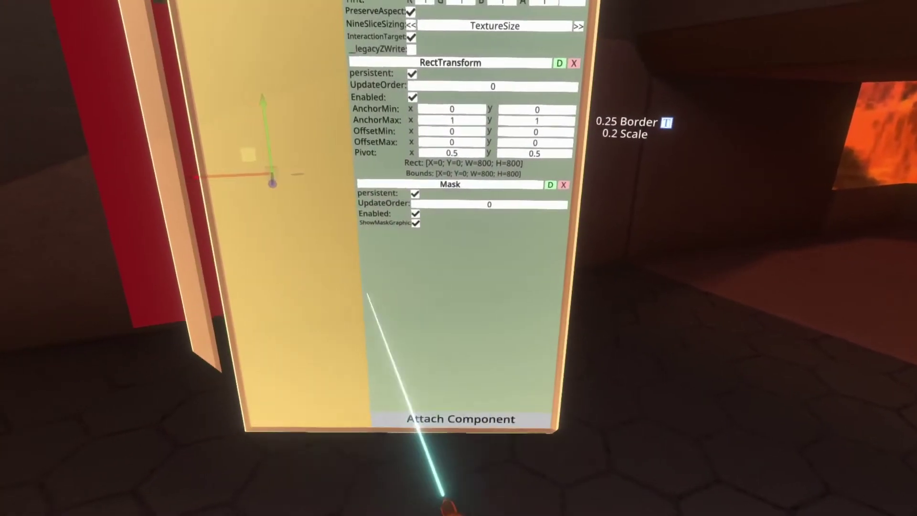
pyautogui.click(420, 420)
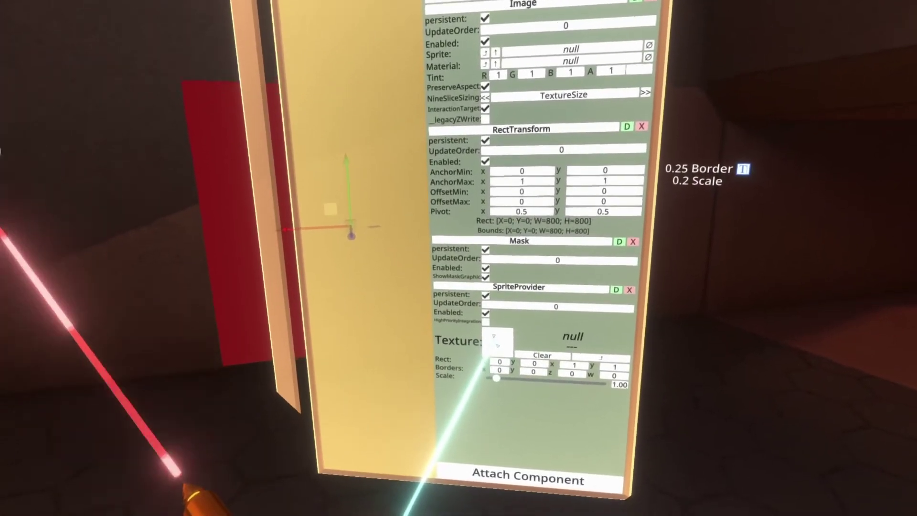
pyautogui.click(495, 343)
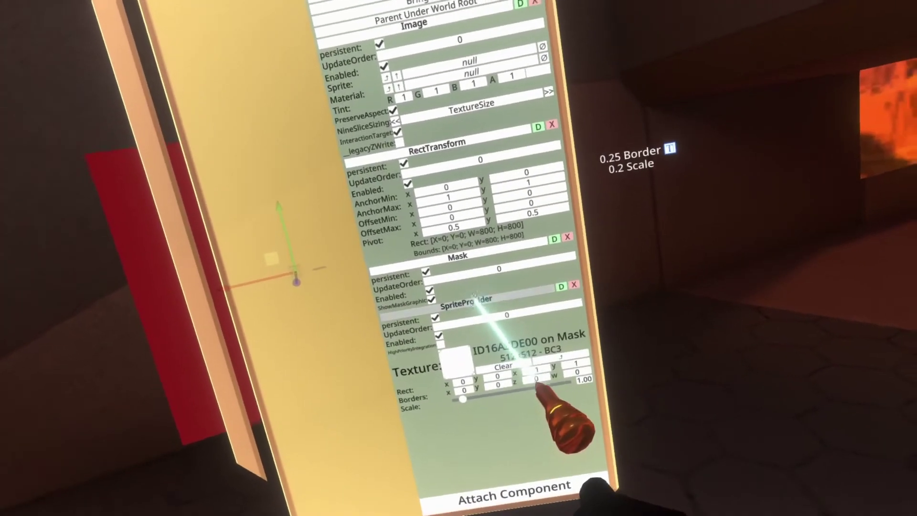
pyautogui.moveTo(486, 296); pyautogui.dragTo(519, 195)
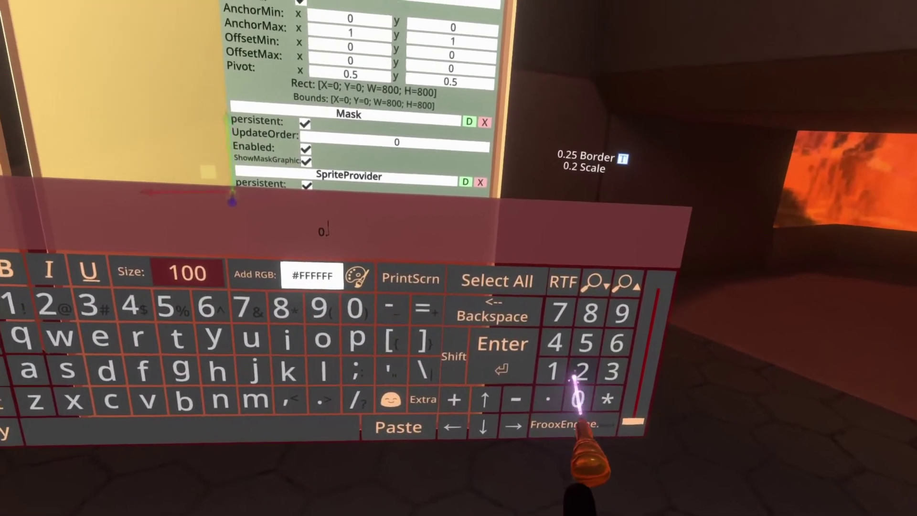
# Set the mask sprite's nine-slice borders to 0.25 on all four sides.
pyautogui.write('5')
pyautogui.press('Return')
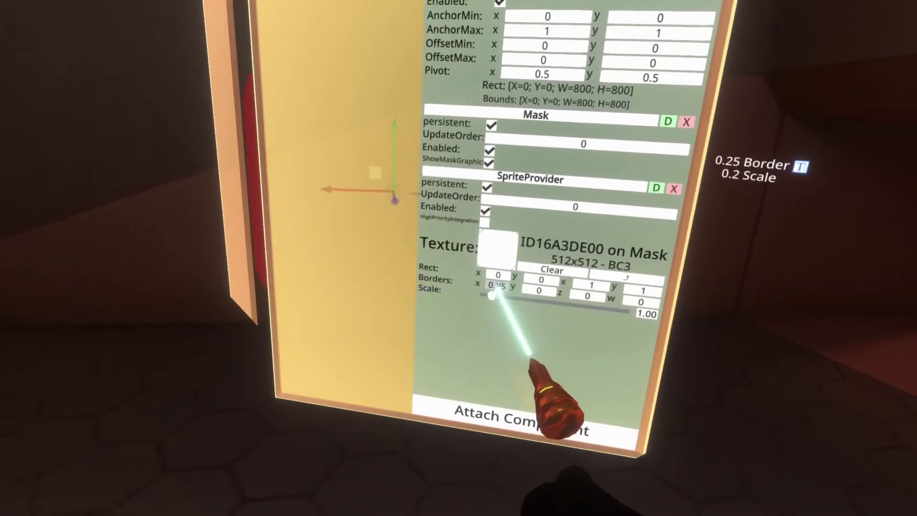
pyautogui.moveTo(507, 291); pyautogui.dragTo(580, 300)
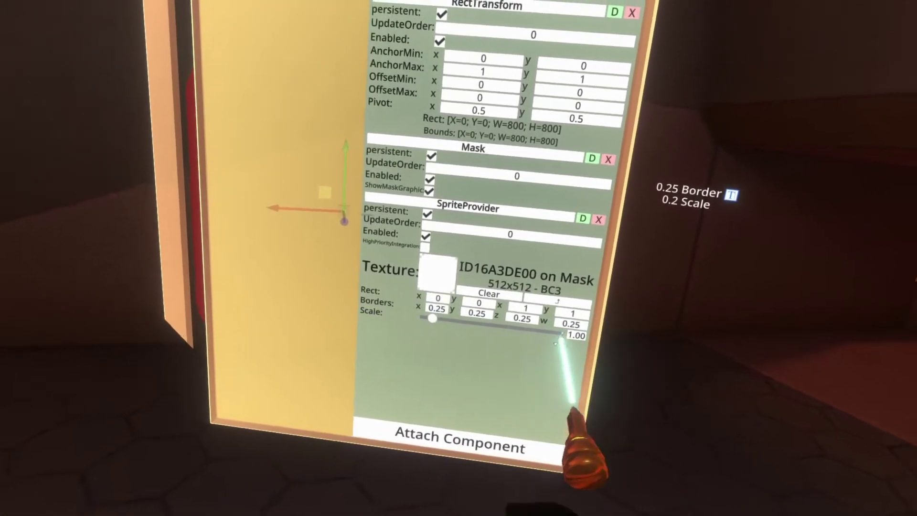
# Set the mask sprite's scale to 0.2.
pyautogui.click(524, 318)
pyautogui.click(600, 351)
pyautogui.click(603, 415)
pyautogui.write('.2')
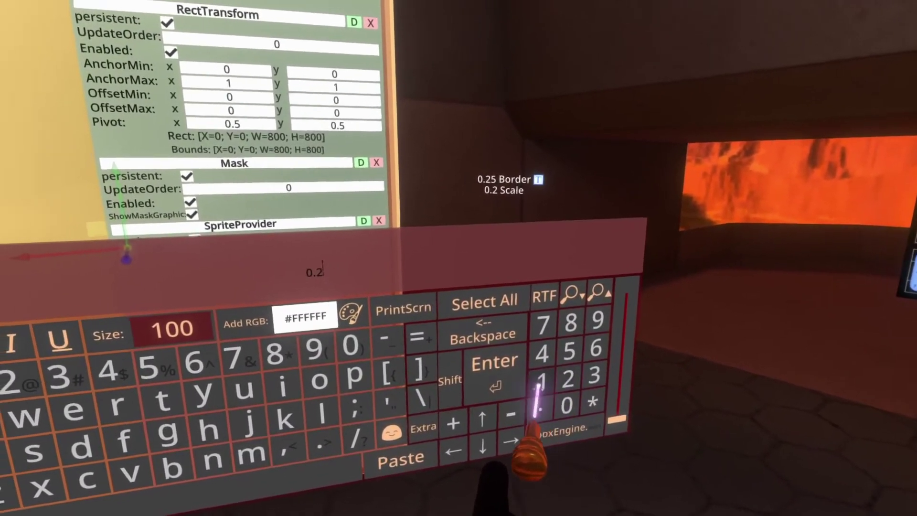
pyautogui.press('Return')
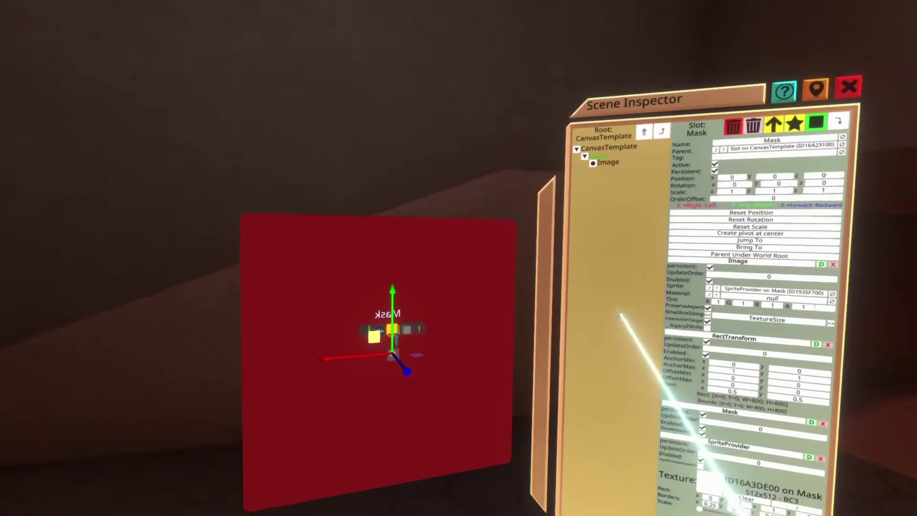
# Select CanvasTemplate and set its Canvas Size width to 1280, making it 1280×800.
pyautogui.click(608, 147)
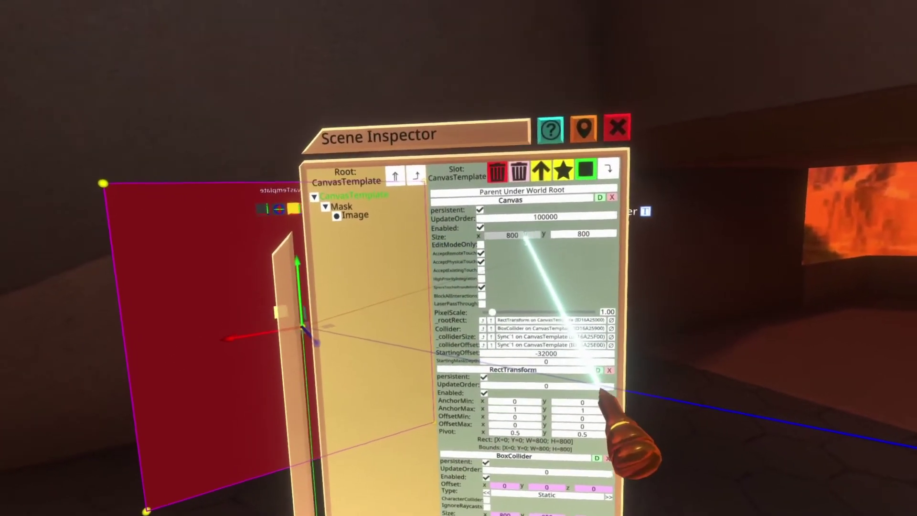
pyautogui.click(523, 235)
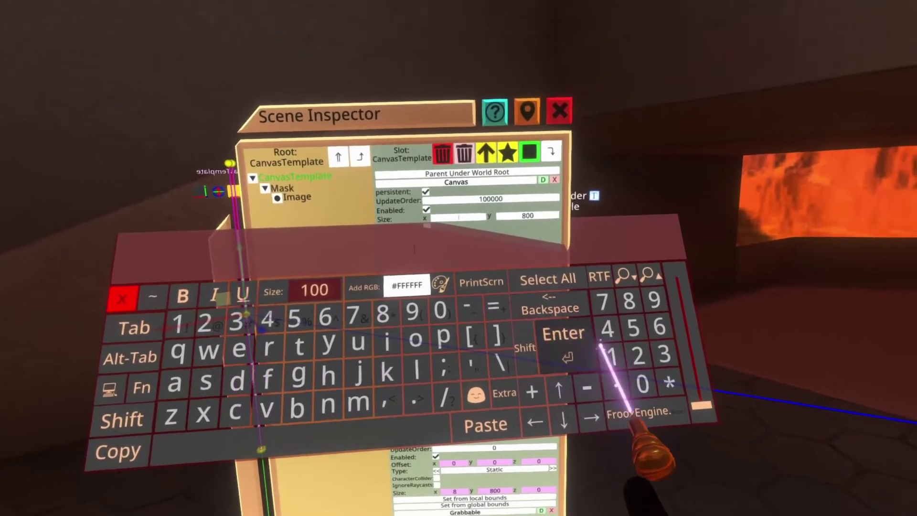
pyautogui.write('1280')
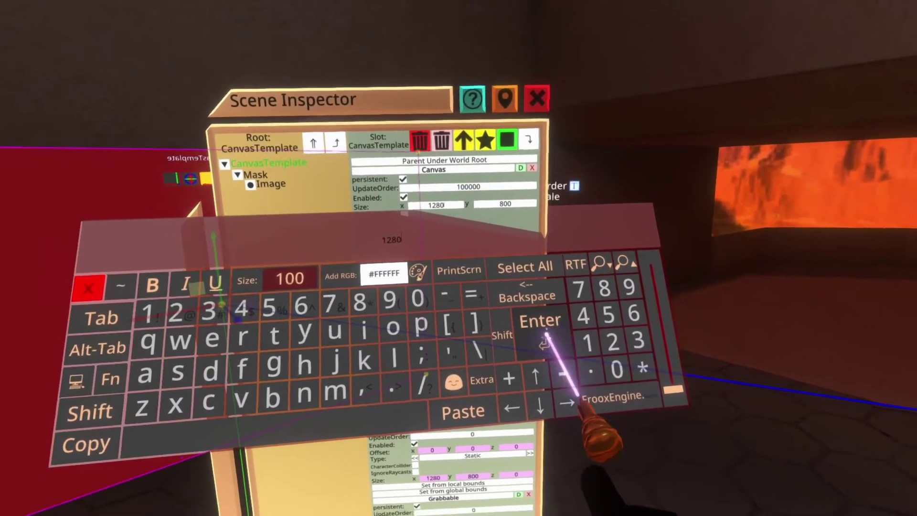
pyautogui.click(545, 340)
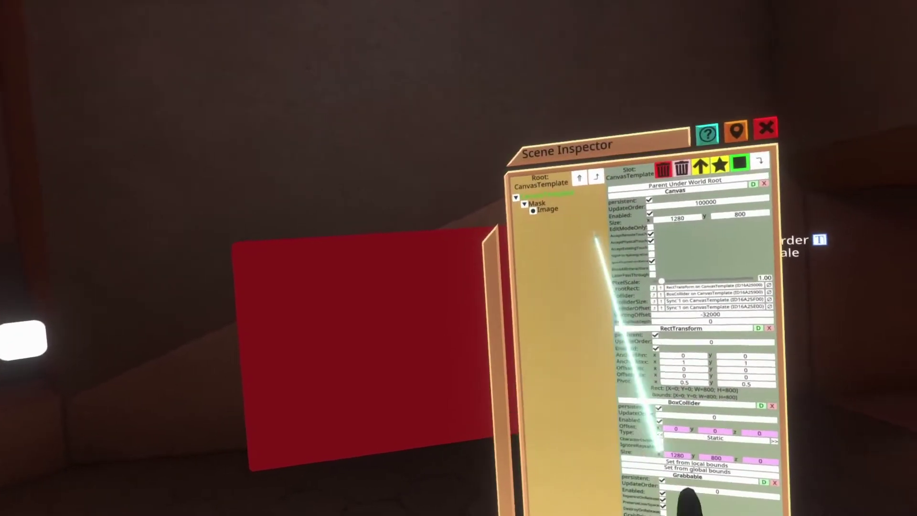
# Select the inner Image slot and attach an Assets > SpriteProvider component.
pyautogui.click(528, 216)
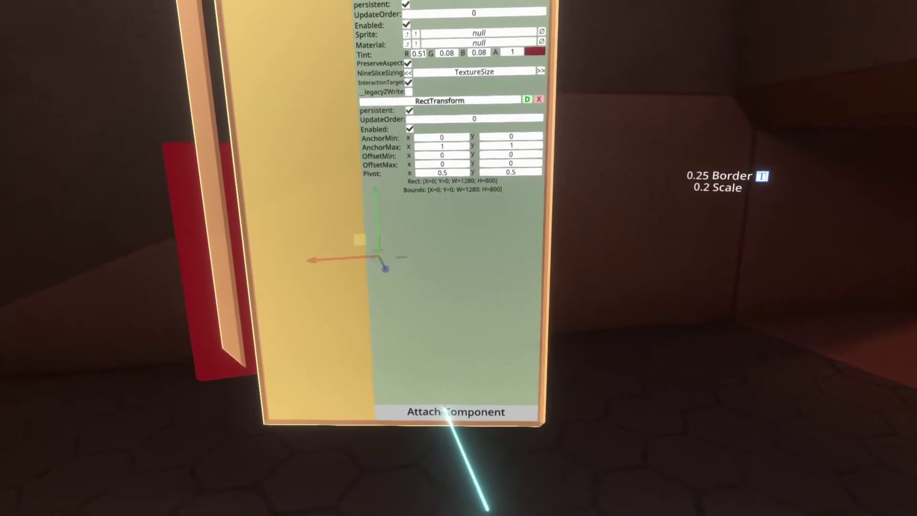
pyautogui.click(449, 393)
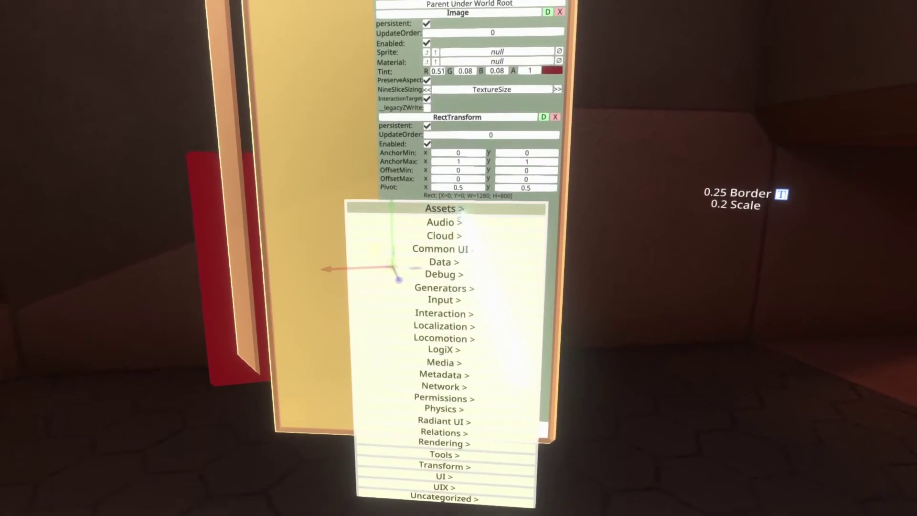
pyautogui.click(420, 207)
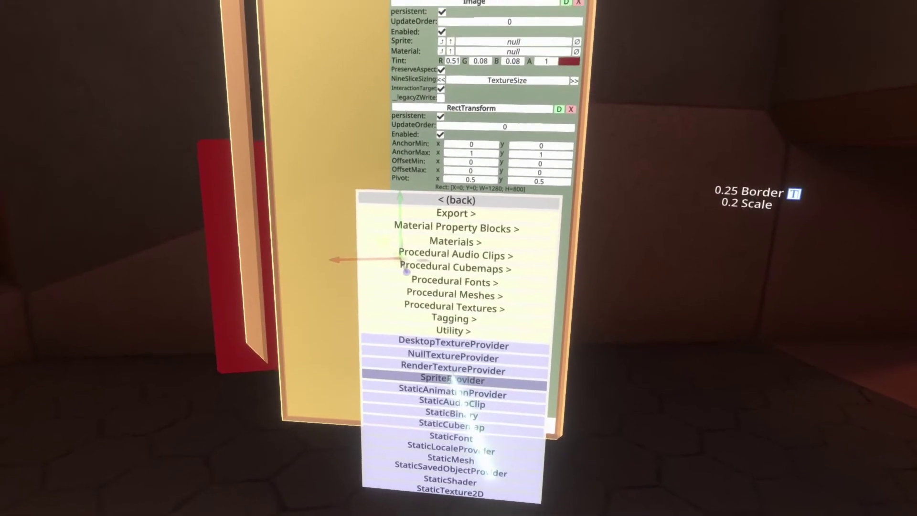
pyautogui.click(440, 388)
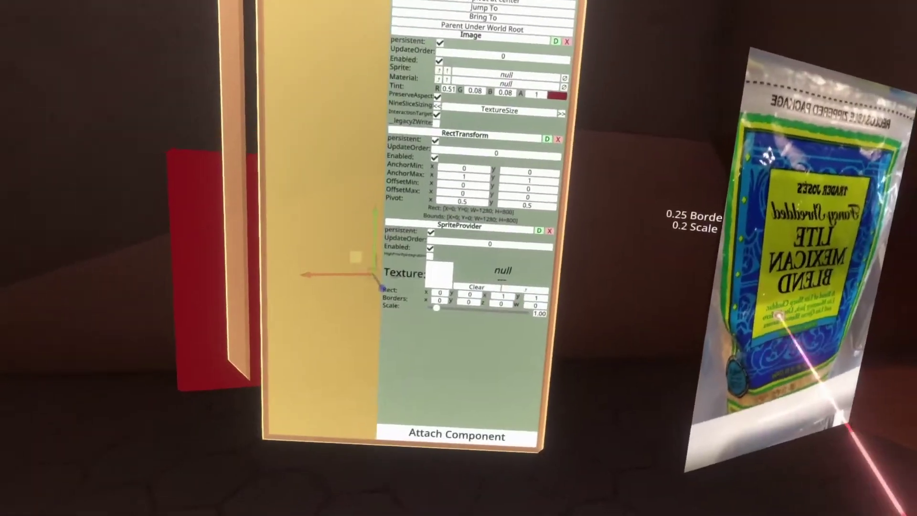
# Load the cheese-bag photo into the SpriteProvider, wire it to the Image's Sprite, and raise scale to 1.47.
pyautogui.click(440, 270)
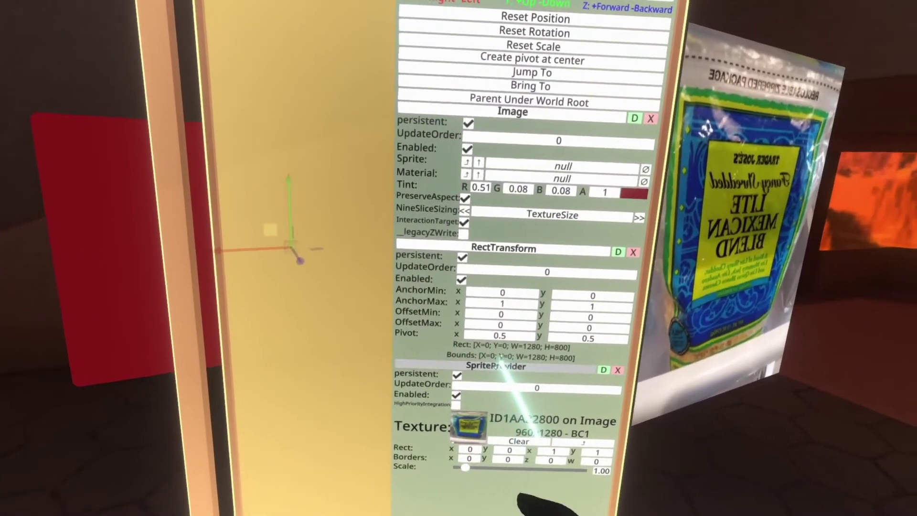
pyautogui.moveTo(494, 371); pyautogui.dragTo(514, 238)
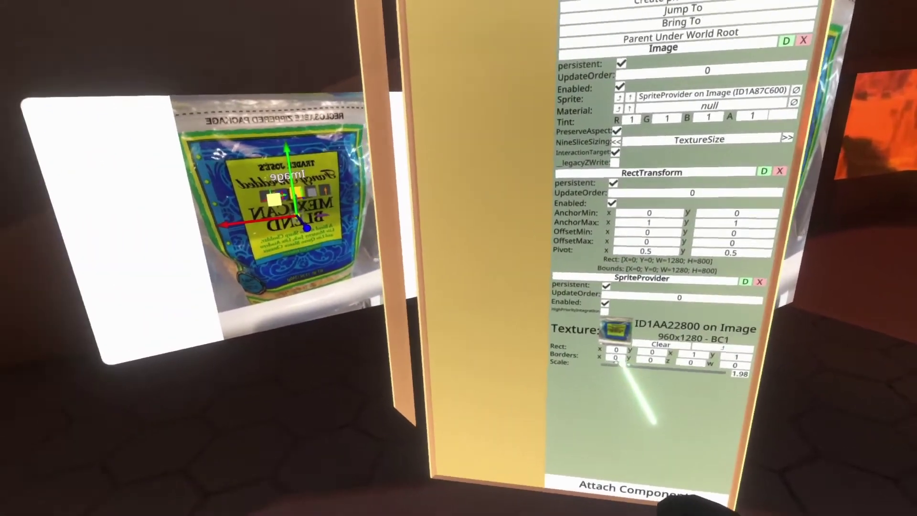
pyautogui.moveTo(620, 369); pyautogui.dragTo(492, 336)
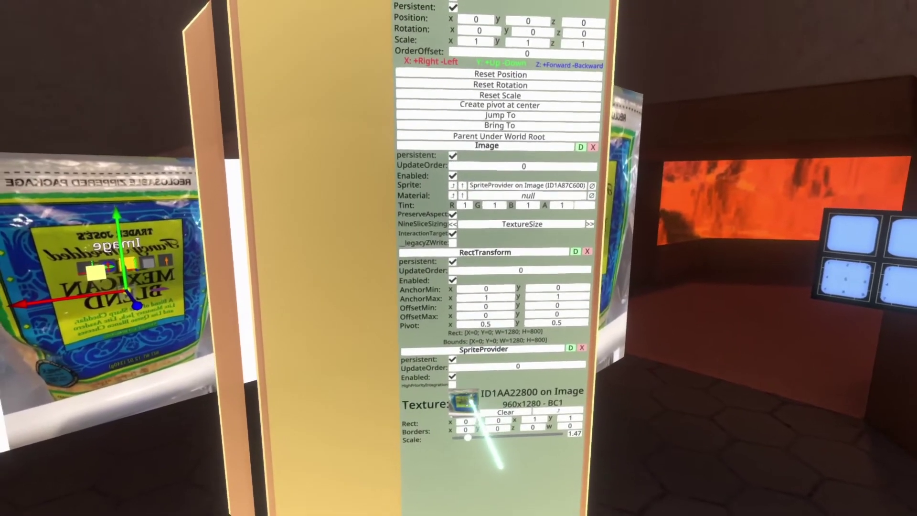
# Inspect the extra cheese-bag texture copy, then destroy it.
pyautogui.moveTo(460, 363); pyautogui.dragTo(604, 421)
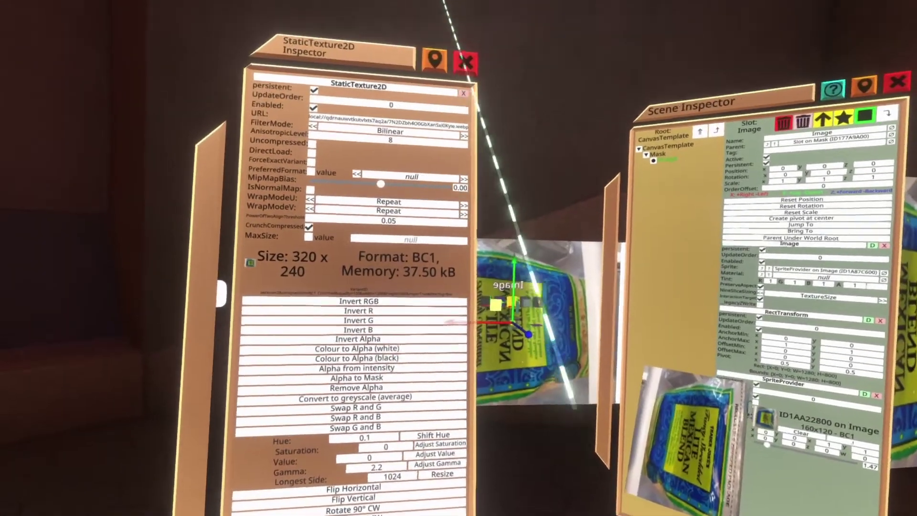
pyautogui.click(465, 61)
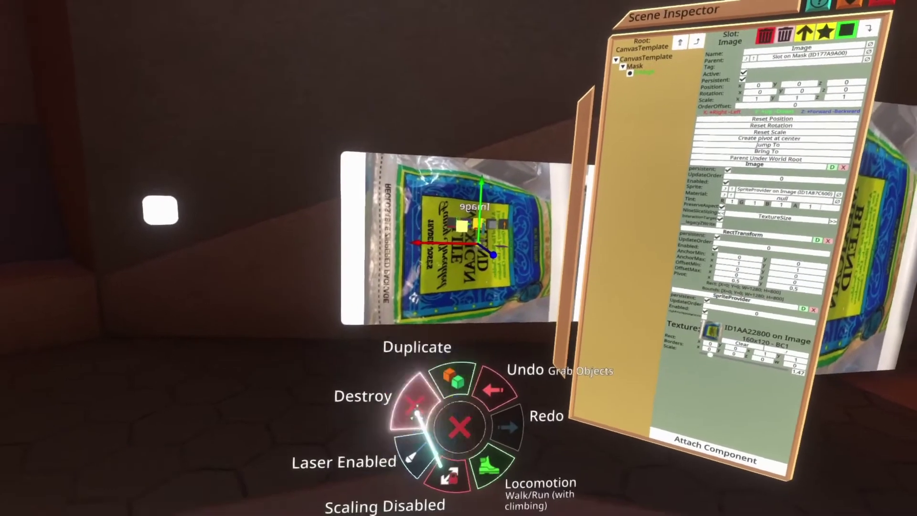
pyautogui.click(416, 402)
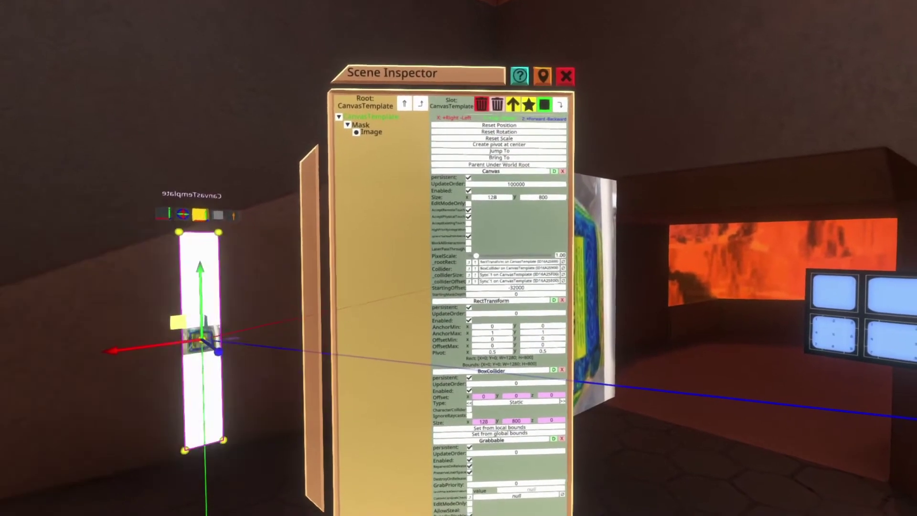
# Set the CanvasTemplate canvas Size to 1000 × 700.
pyautogui.write('000')
pyautogui.press('Return')
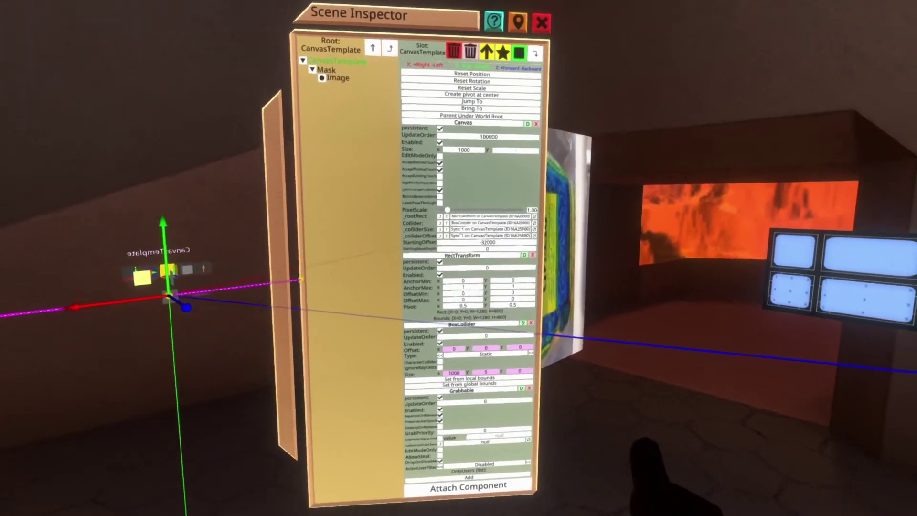
pyautogui.write('00')
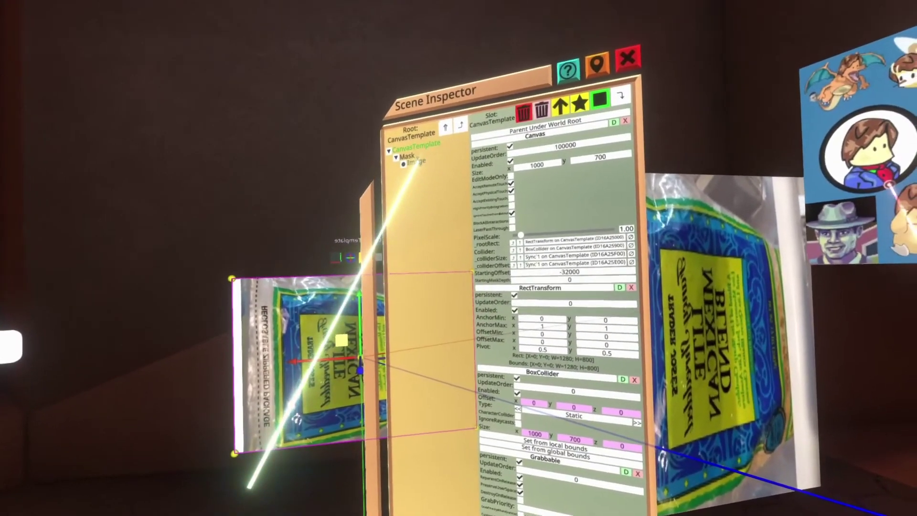
# On the Image, size the nine-slice by RectHeight and set the sprite scale to 1.0.
pyautogui.click(415, 162)
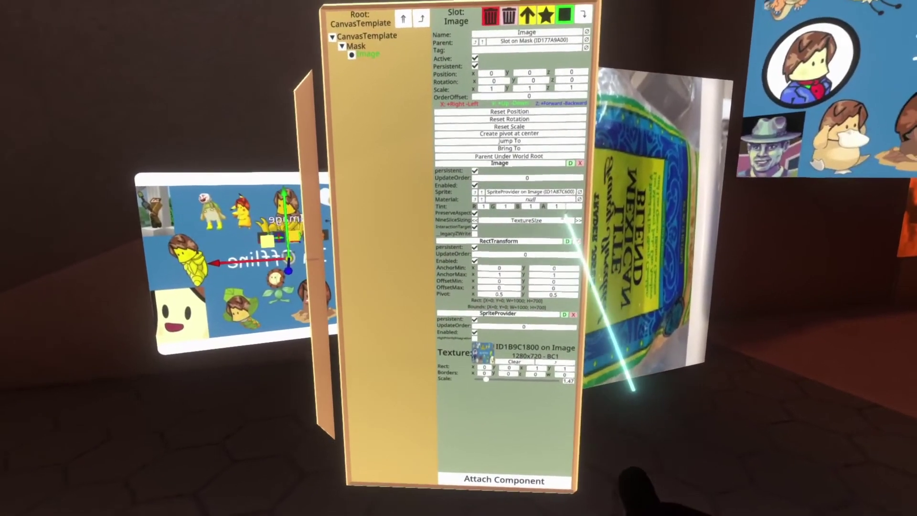
pyautogui.click(584, 209)
pyautogui.click(540, 314)
pyautogui.write('1.0')
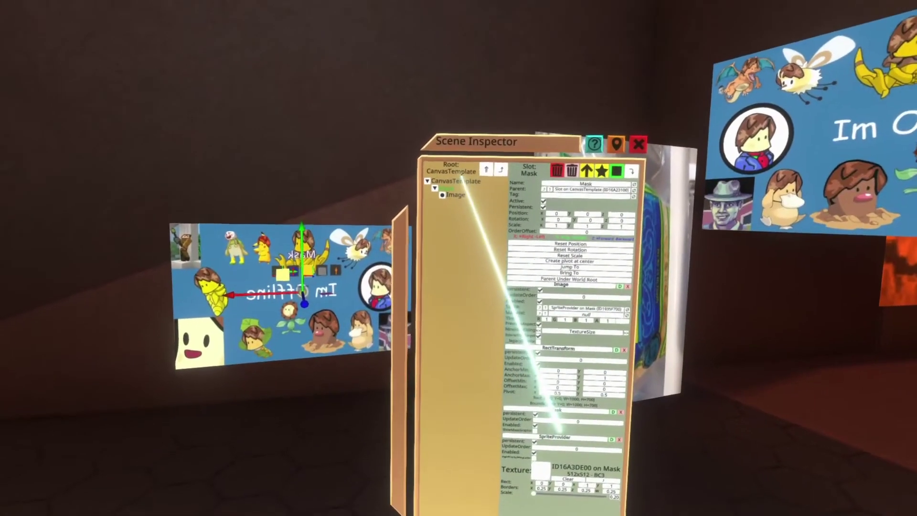
# Narrow the CanvasTemplate canvas width to 800.
pyautogui.click(456, 181)
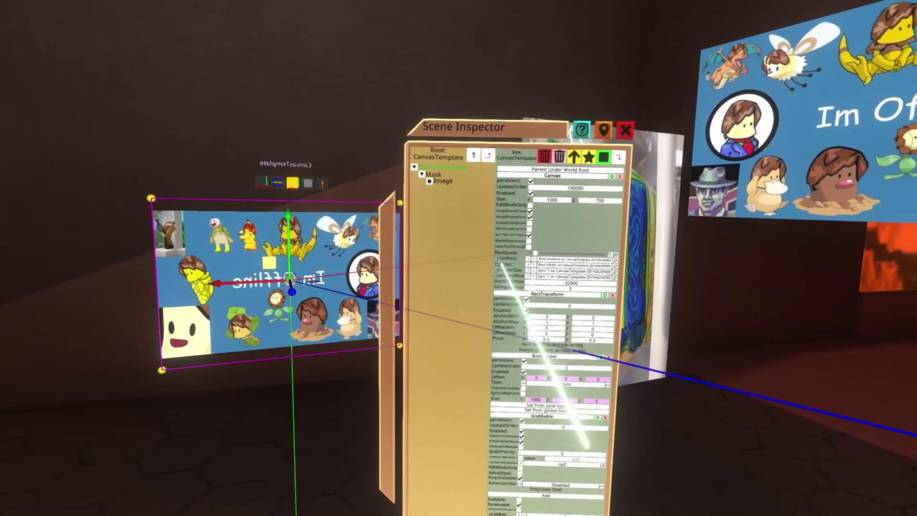
pyautogui.click(546, 189)
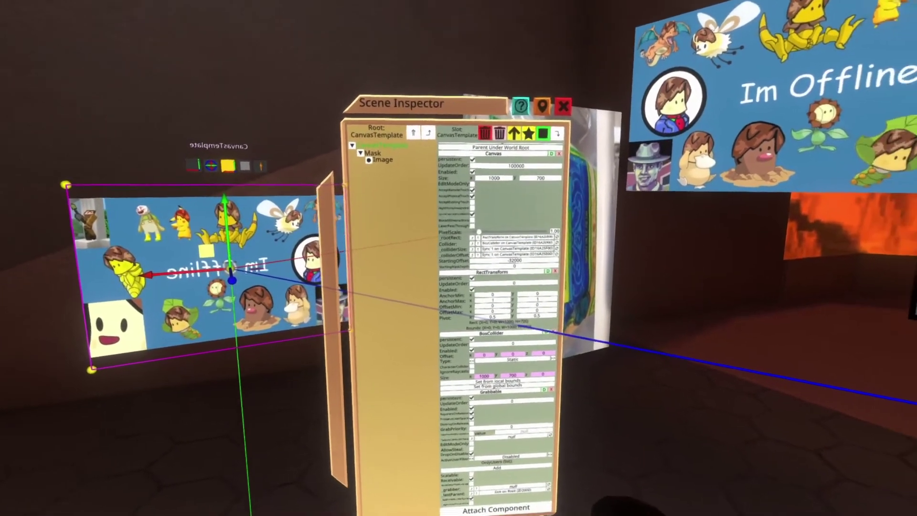
pyautogui.press('BackSpace')
pyautogui.press('BackSpace')
pyautogui.press('BackSpace')
pyautogui.press('BackSpace')
pyautogui.write('800')
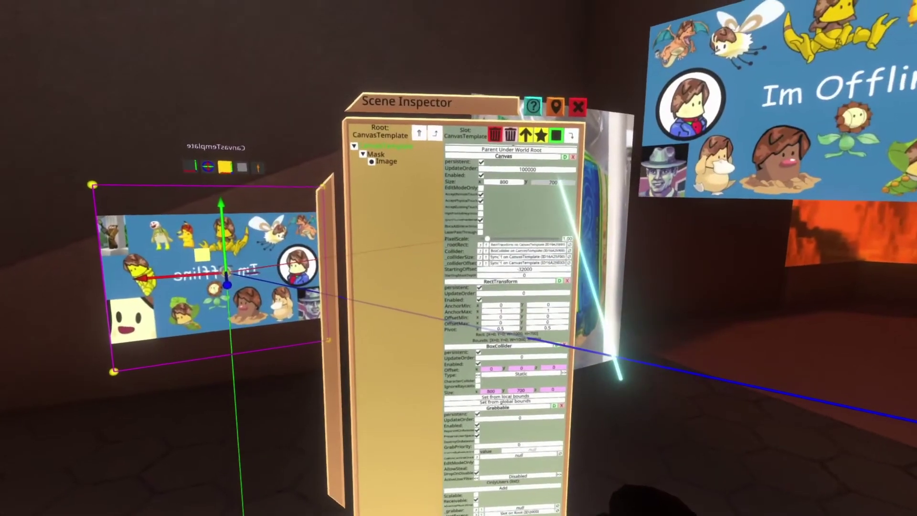
# Set the canvas height to 800 and put the package photo texture on the Image.
pyautogui.click(560, 183)
pyautogui.press('BackSpace')
pyautogui.press('BackSpace')
pyautogui.press('BackSpace')
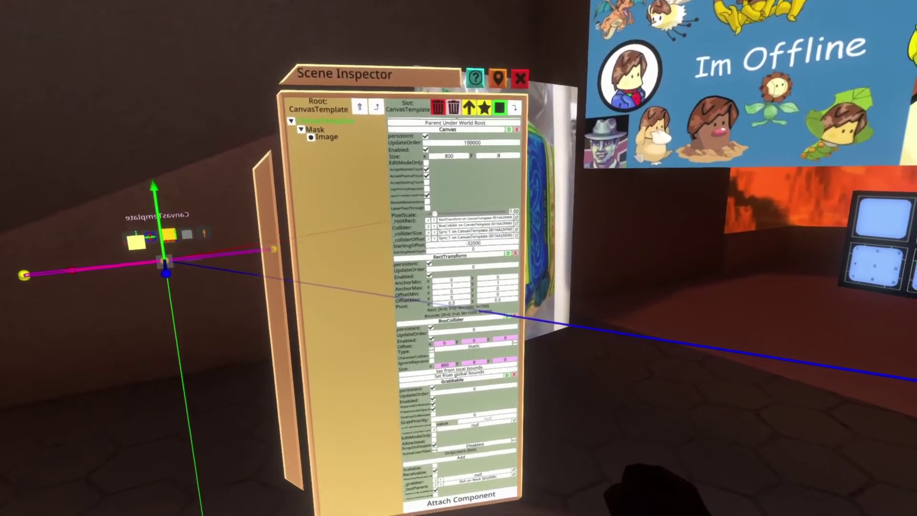
pyautogui.write('800')
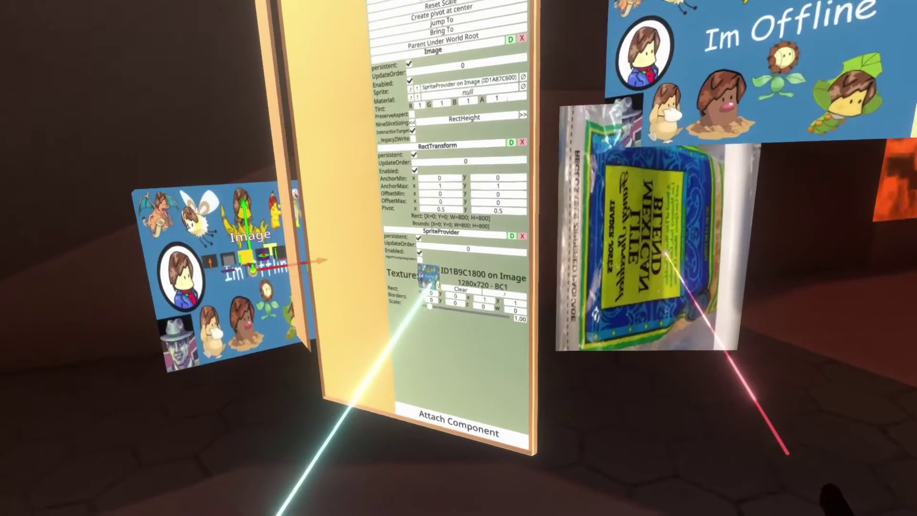
pyautogui.click(434, 282)
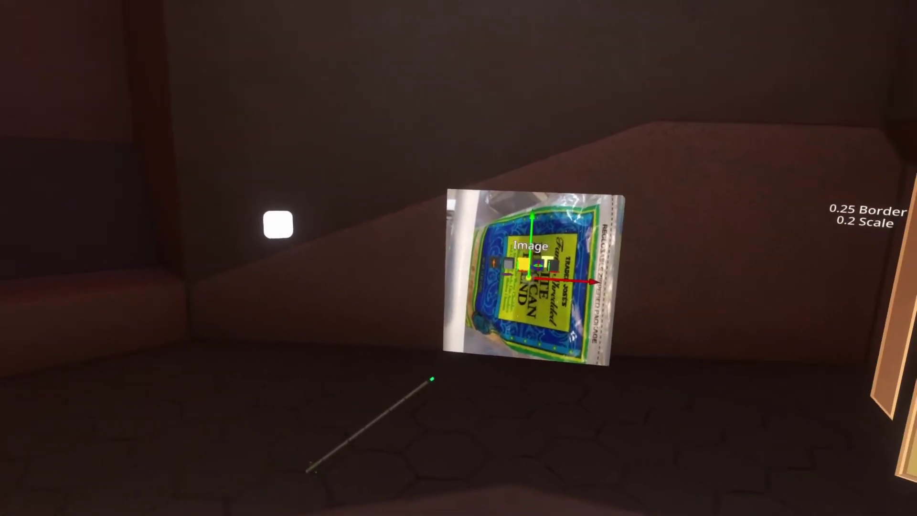
# In Noclip mode, draw a numbered 3×3 grid with the Geometry Line pen, then dequip it.
pyautogui.rightClick(407, 385)
pyautogui.click(440, 392)
pyautogui.rightClick(348, 395)
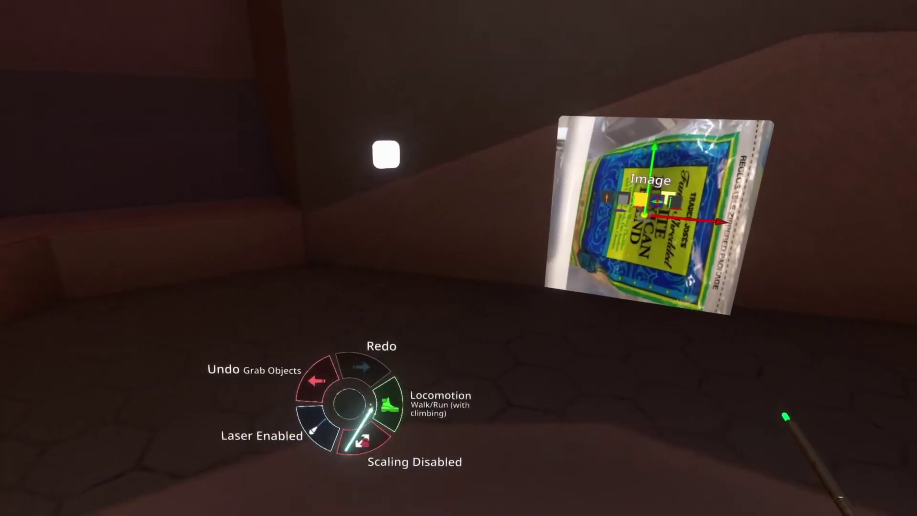
pyautogui.click(388, 404)
pyautogui.click(367, 439)
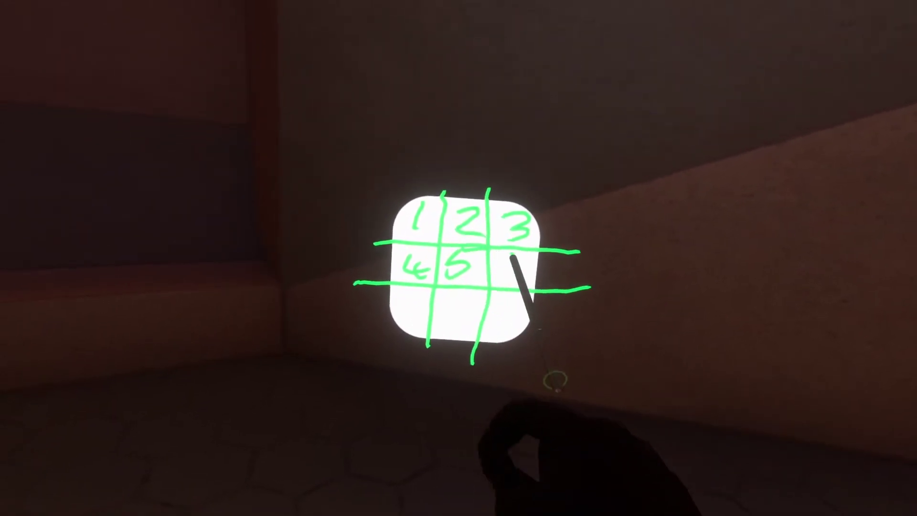
pyautogui.moveTo(517, 258)
pyautogui.mouseDown()
pyautogui.moveTo(508, 262)
pyautogui.moveTo(521, 269)
pyautogui.mouseUp()
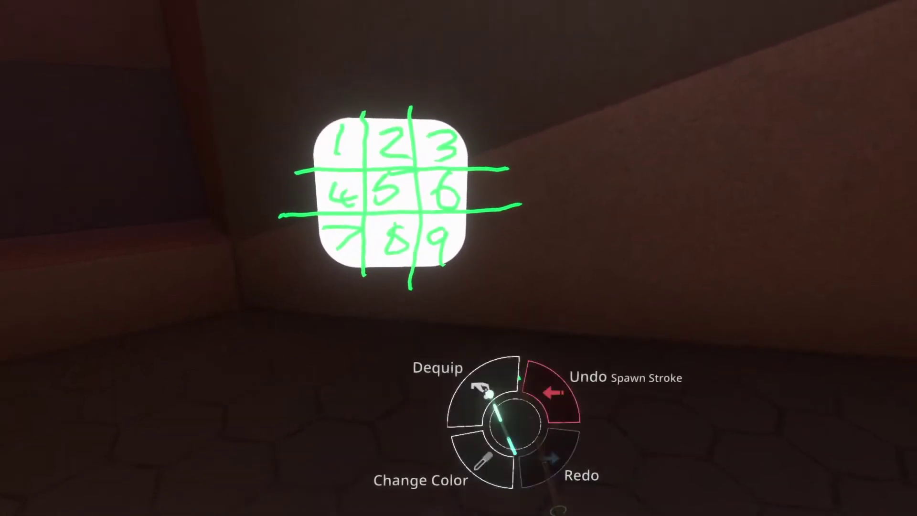
pyautogui.click(490, 392)
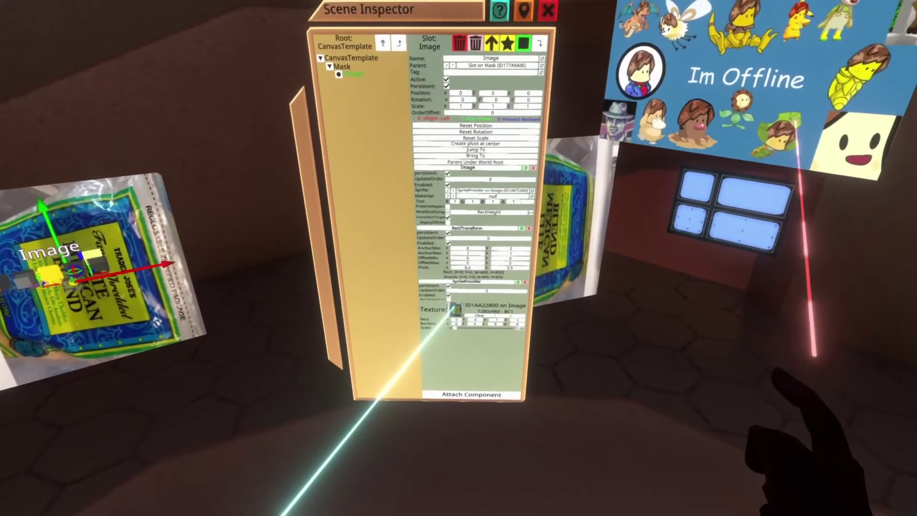
# Put the Im Offline texture on the Image and browse to Textures & Sprites in the inventory.
pyautogui.click(455, 312)
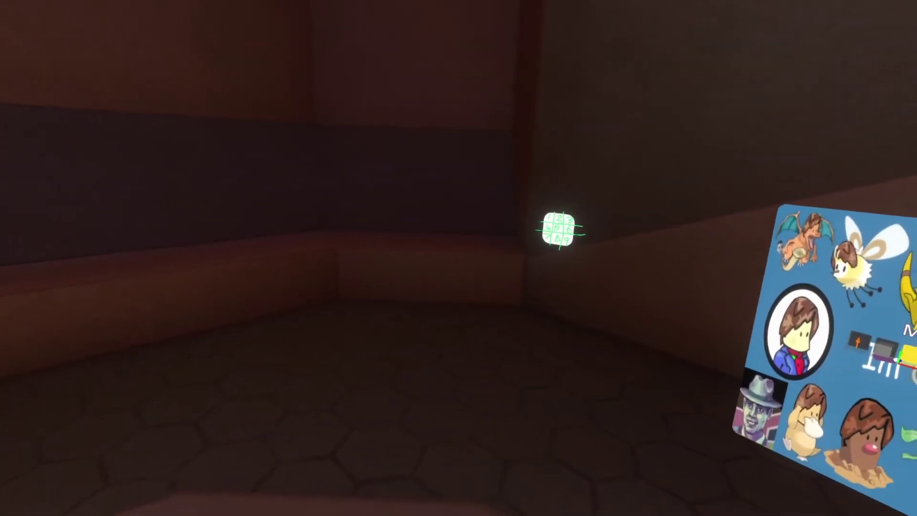
pyautogui.press('Escape')
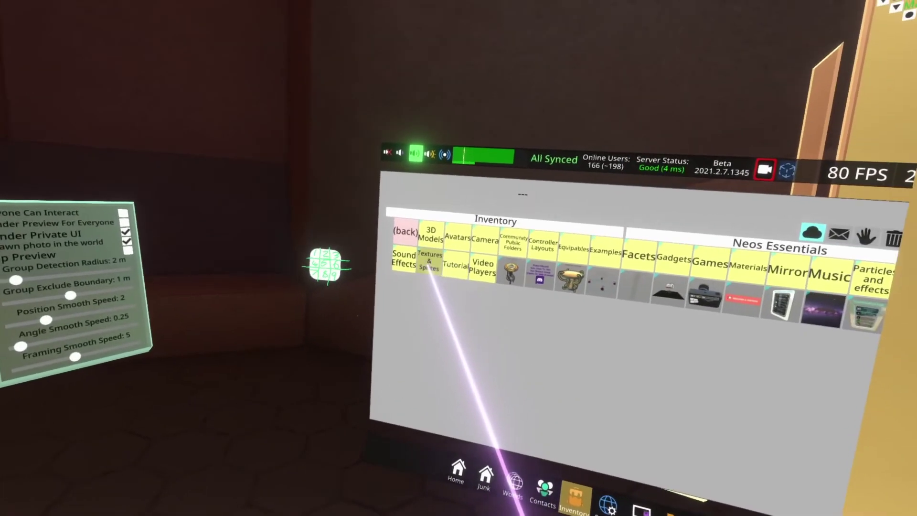
pyautogui.doubleClick(428, 268)
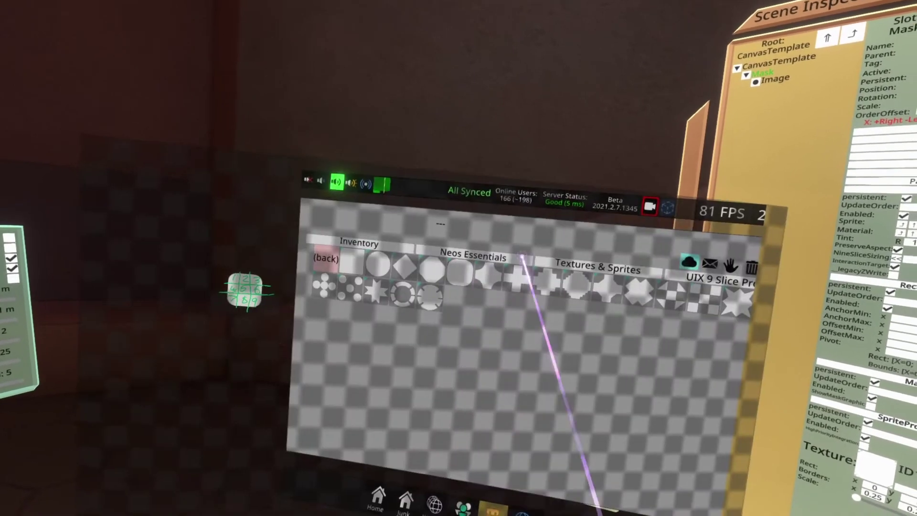
# Mask the image with the octagon profile at scale 1.72, then reopen the inventory.
pyautogui.click(522, 258)
pyautogui.moveTo(459, 363); pyautogui.dragTo(864, 191)
pyautogui.click(483, 316)
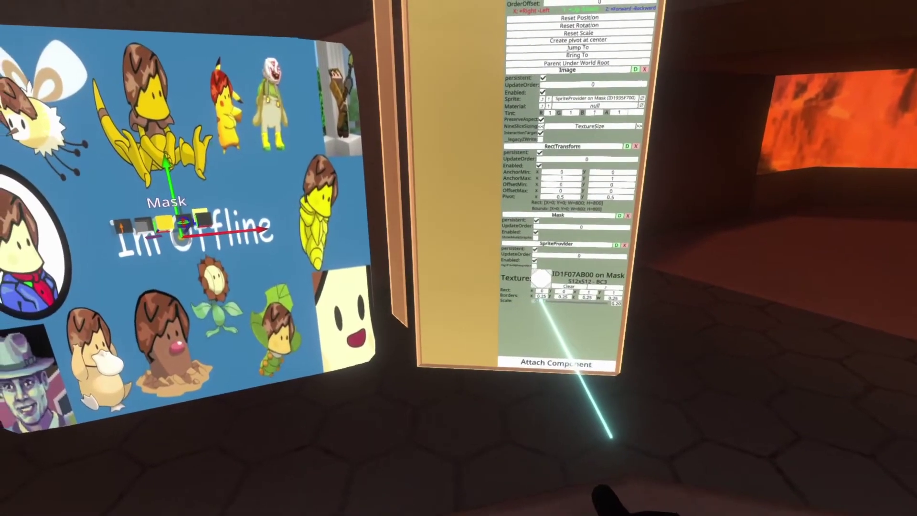
pyautogui.moveTo(541, 304); pyautogui.dragTo(525, 296)
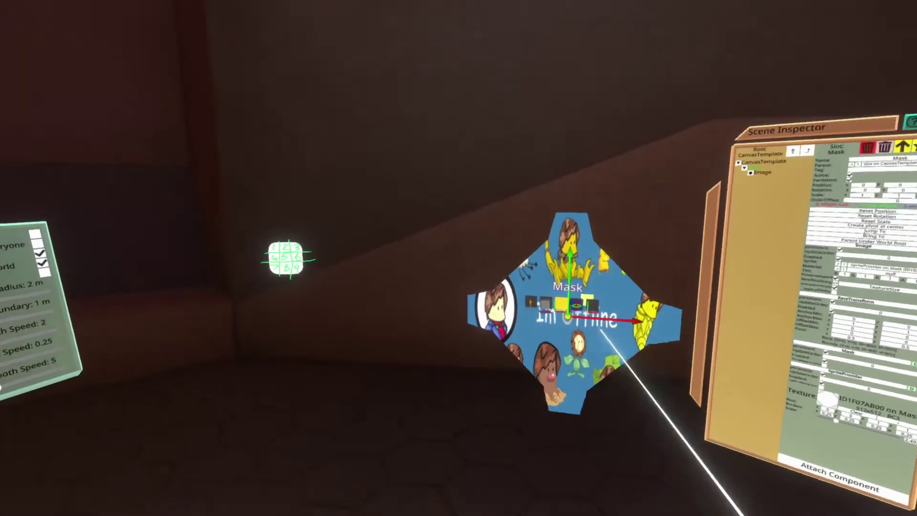
pyautogui.press('Escape')
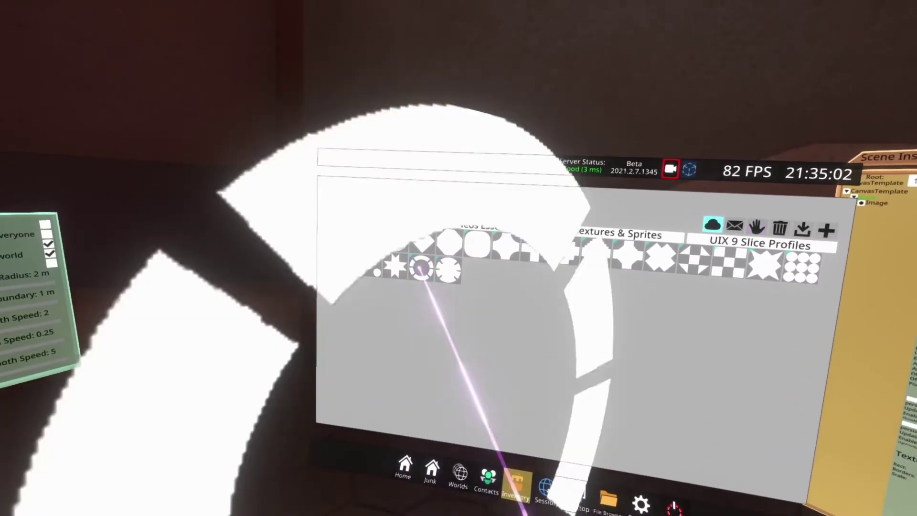
# Try the ring logo profile on the mask, then fetch the Circle Grid profile from the inventory.
pyautogui.press('Escape')
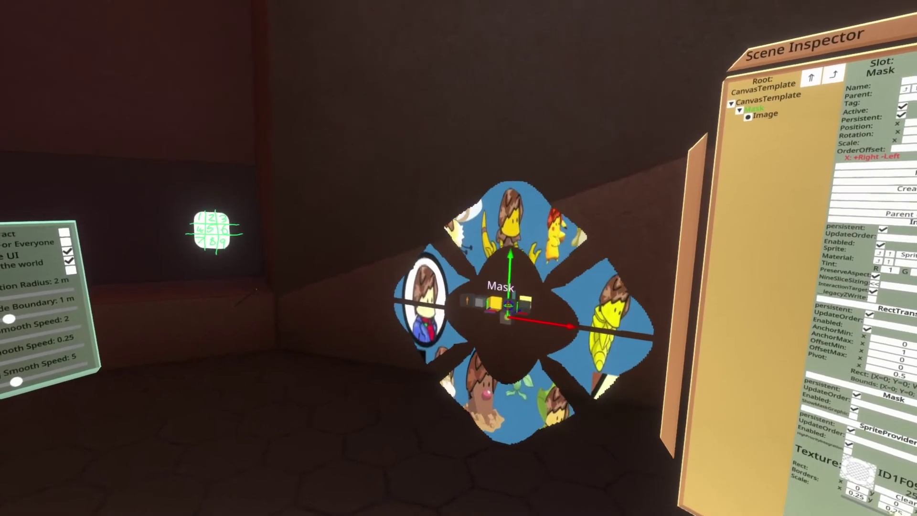
pyautogui.press('Escape')
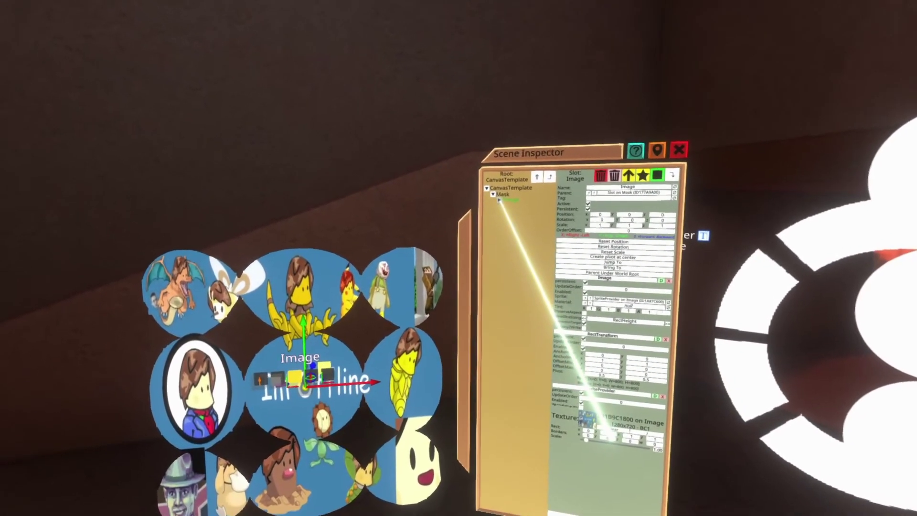
# Attach a UIX Graphics Text component to the Image - Child slot.
pyautogui.click(499, 199)
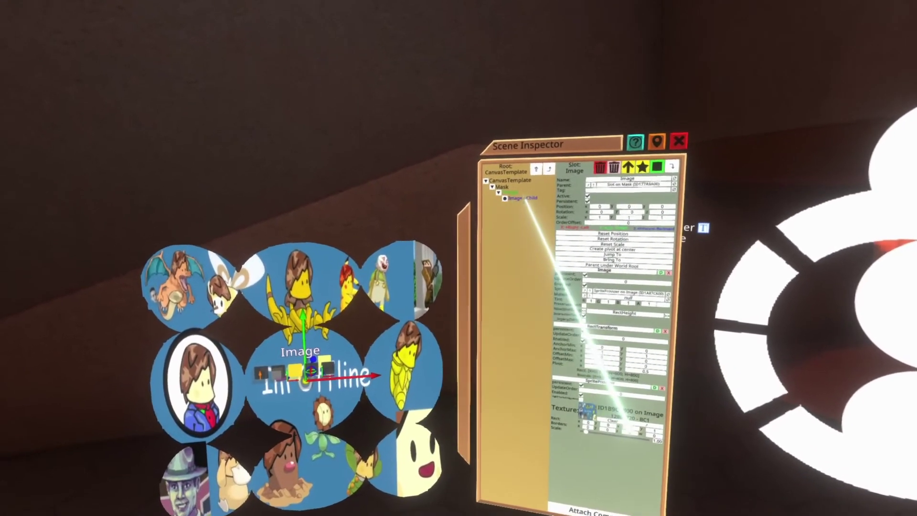
pyautogui.doubleClick(524, 206)
pyautogui.moveTo(554, 392); pyautogui.dragTo(532, 213)
pyautogui.click(535, 258)
pyautogui.click(490, 354)
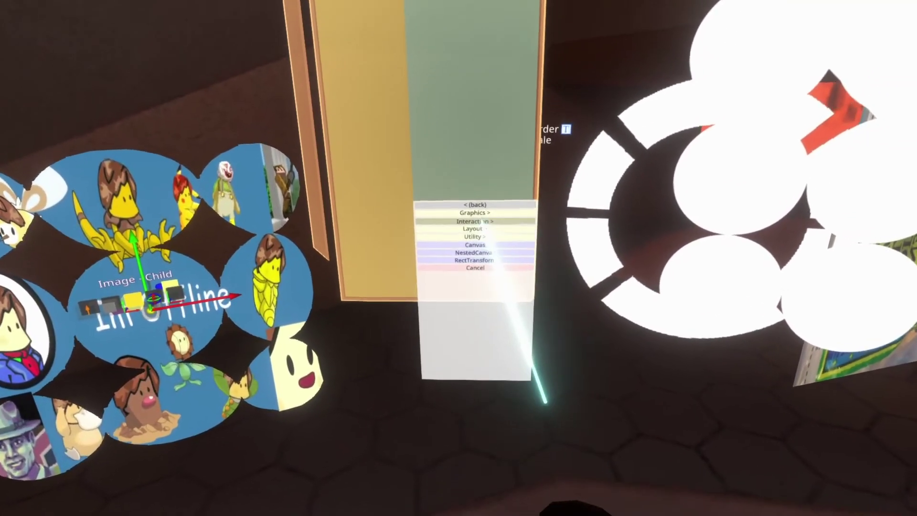
pyautogui.click(480, 205)
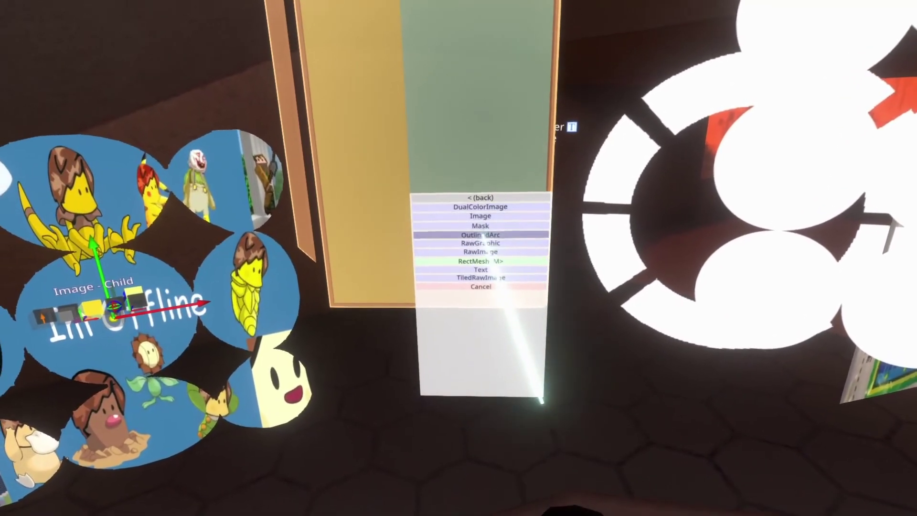
pyautogui.click(483, 258)
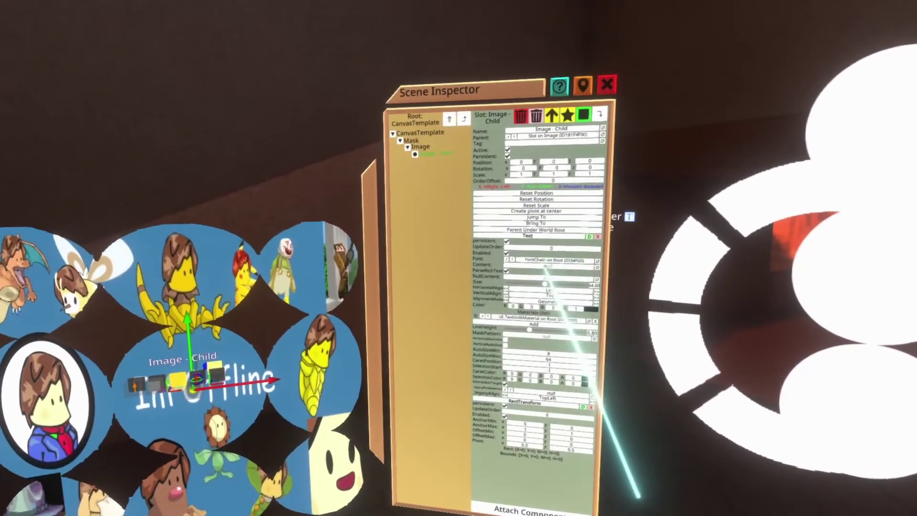
# Make the text read 'hello' and give it an off-white colour.
pyautogui.click(545, 261)
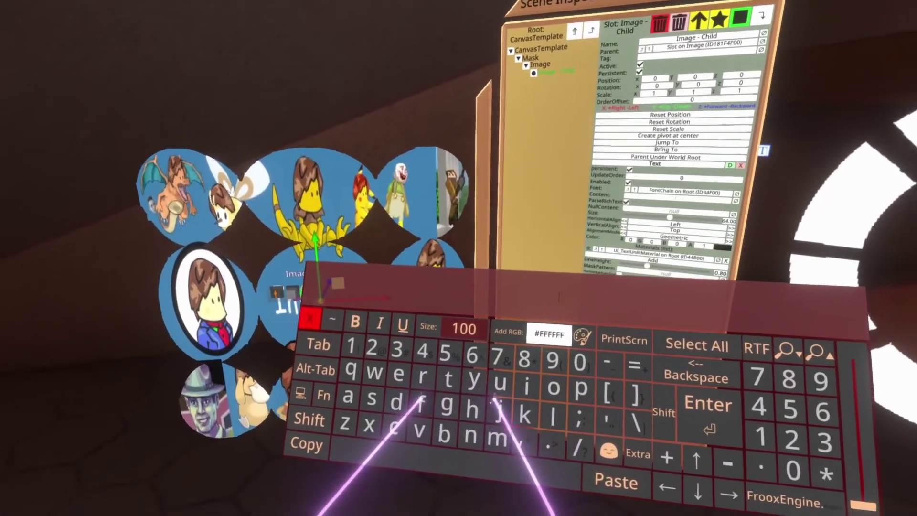
pyautogui.write('hello')
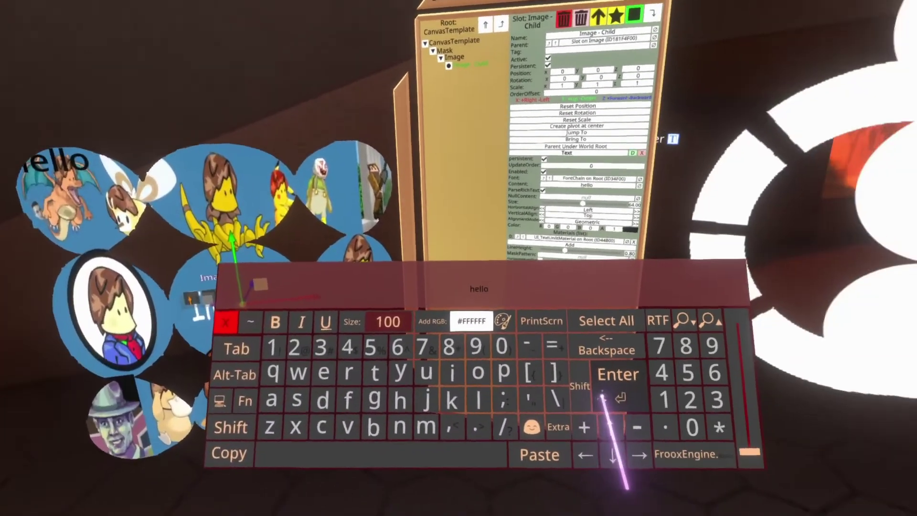
pyautogui.click(602, 395)
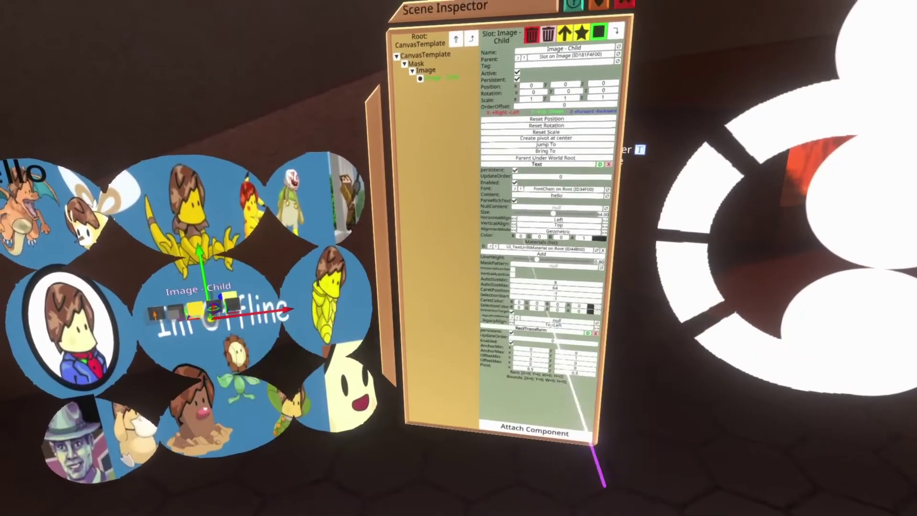
pyautogui.click(587, 238)
pyautogui.click(494, 286)
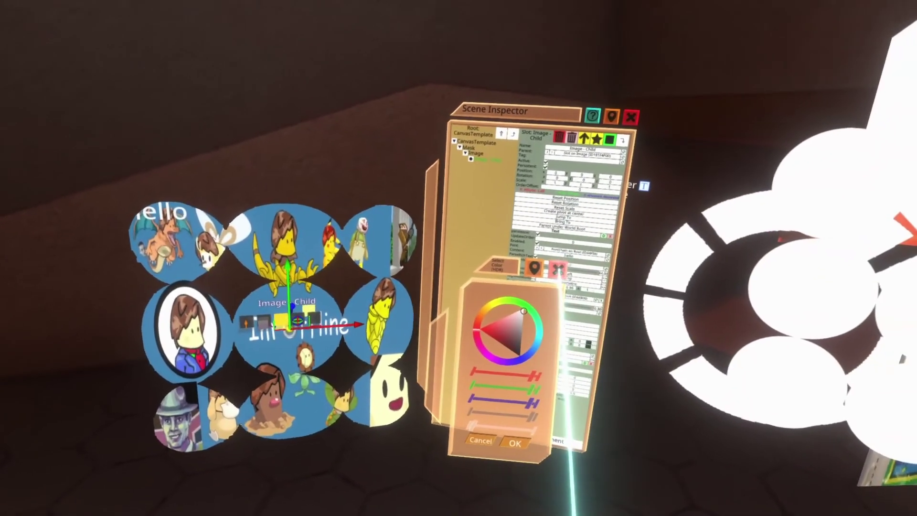
# Set the hello text's AnchorMin x to 0.1 and align it Center and Middle.
pyautogui.click(515, 443)
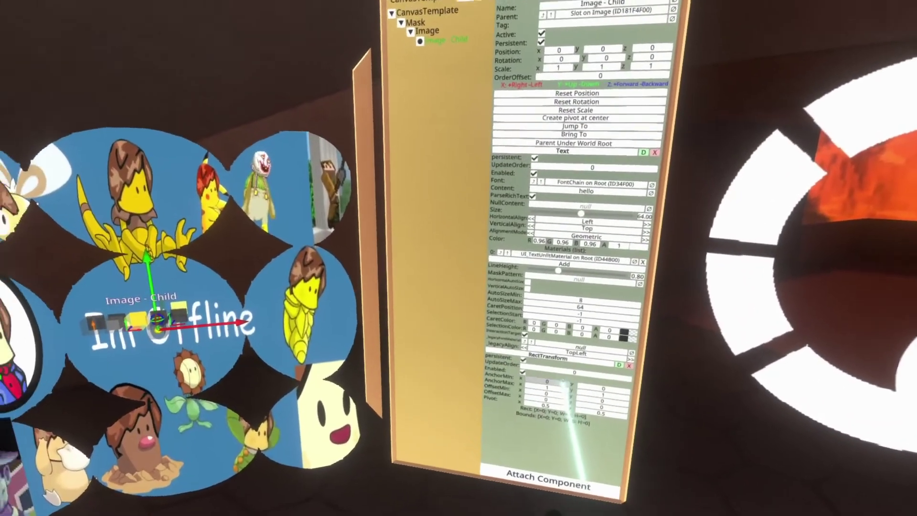
pyautogui.click(536, 359)
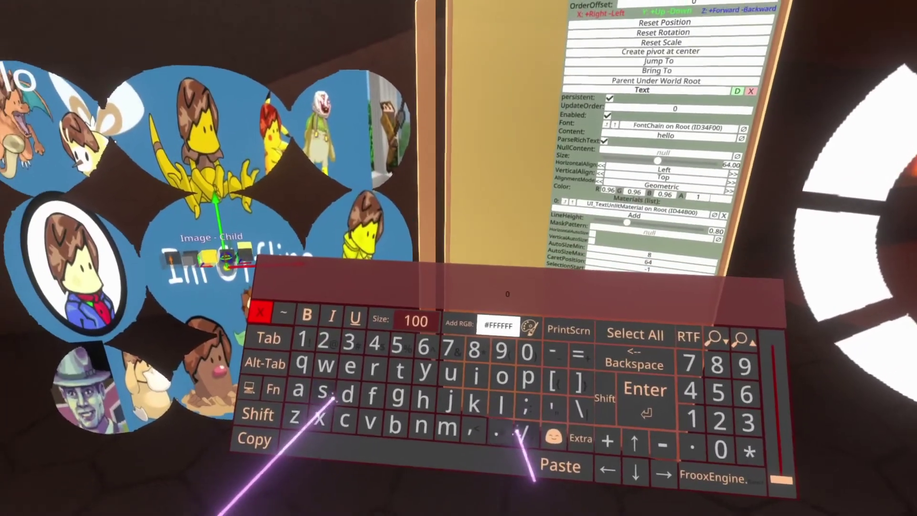
pyautogui.click(501, 433)
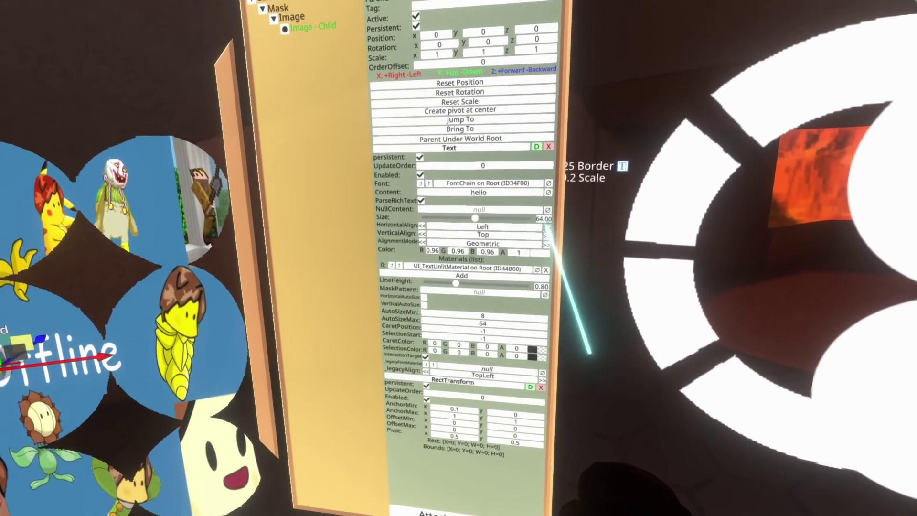
pyautogui.click(547, 228)
pyautogui.click(547, 236)
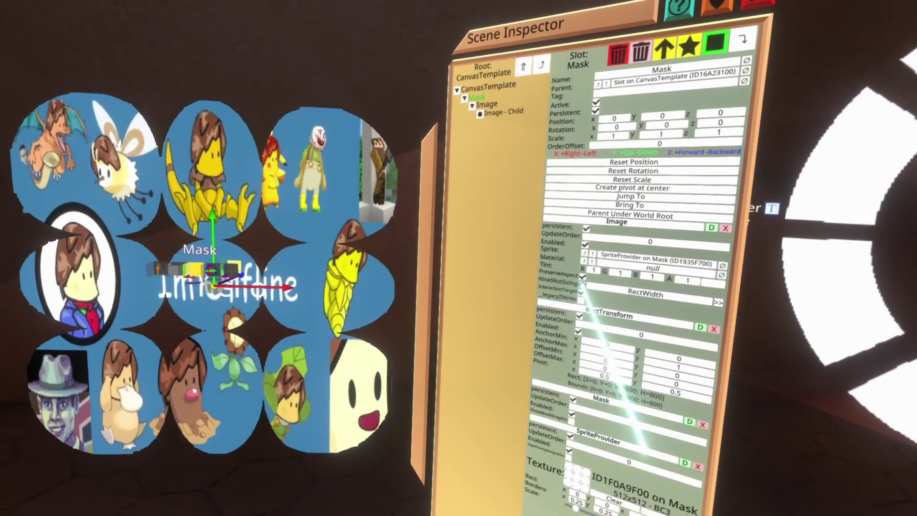
# Set the mask's NineSliceSizing to TextureSize and show the OBS tab in Camera Control.
pyautogui.click(583, 283)
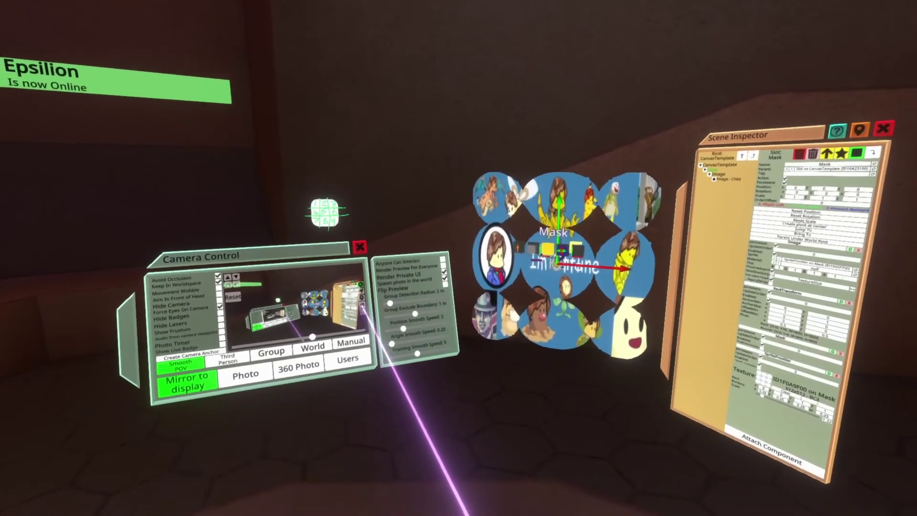
pyautogui.click(362, 311)
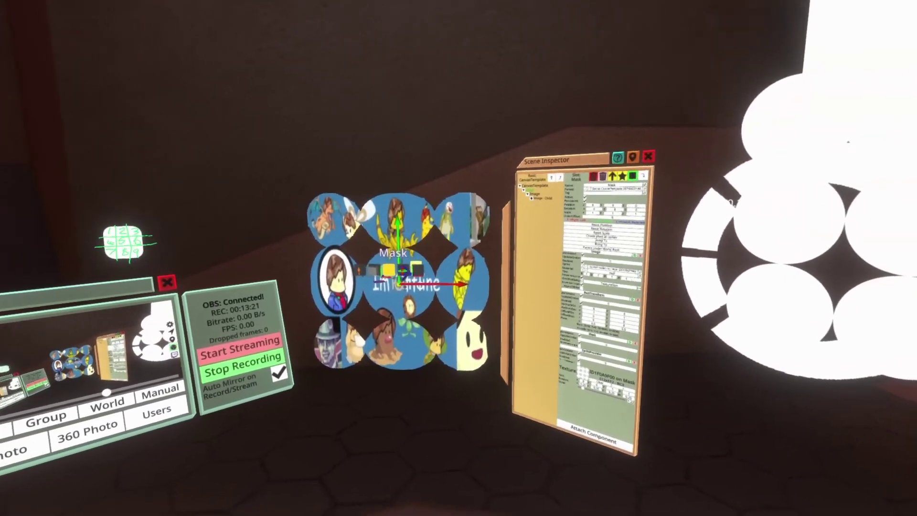